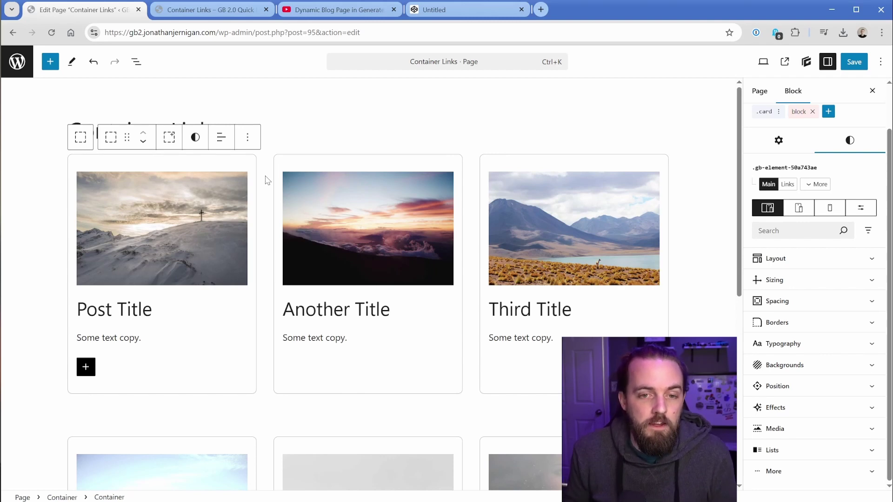
Change the first card container's Tag Name to 'a' and focus its Link Destination field.
{"action": "scroll", "coordinate": [267, 181], "scroll_direction": "down", "scroll_amount": 5}
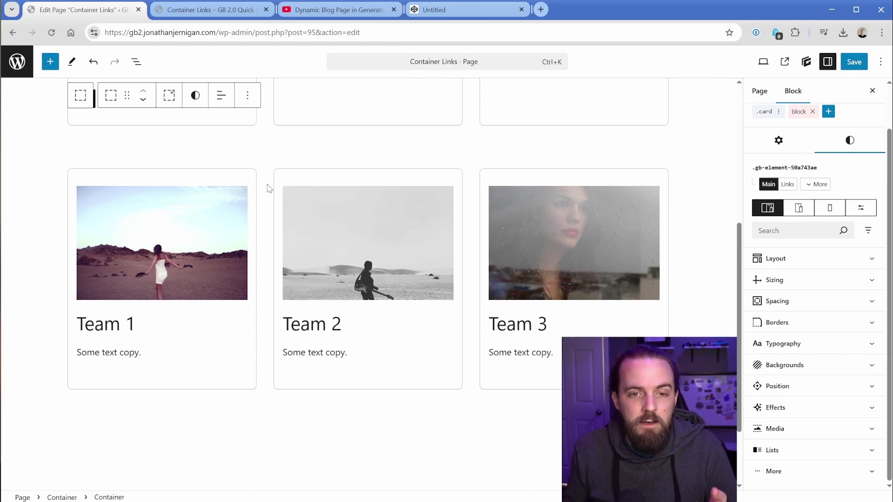
{"action": "scroll", "coordinate": [267, 188], "scroll_direction": "up", "scroll_amount": 4}
{"action": "scroll", "coordinate": [268, 188], "scroll_direction": "up", "scroll_amount": 1}
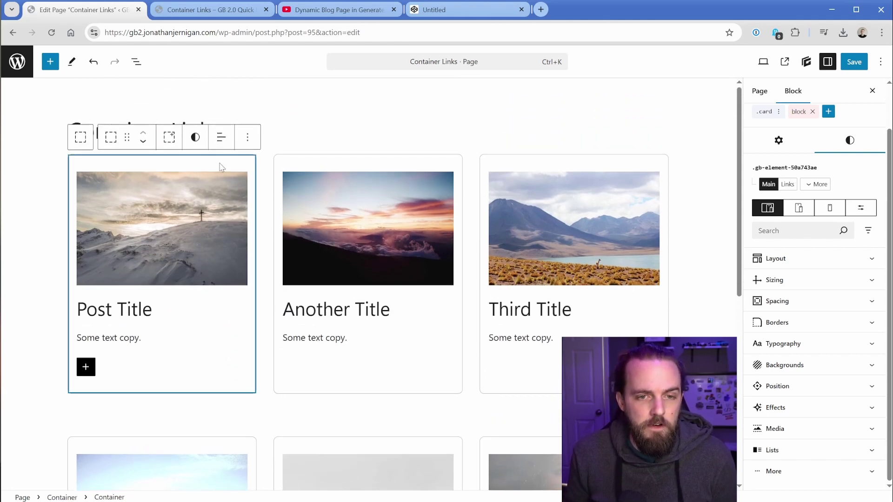
{"action": "left_click", "coordinate": [138, 64]}
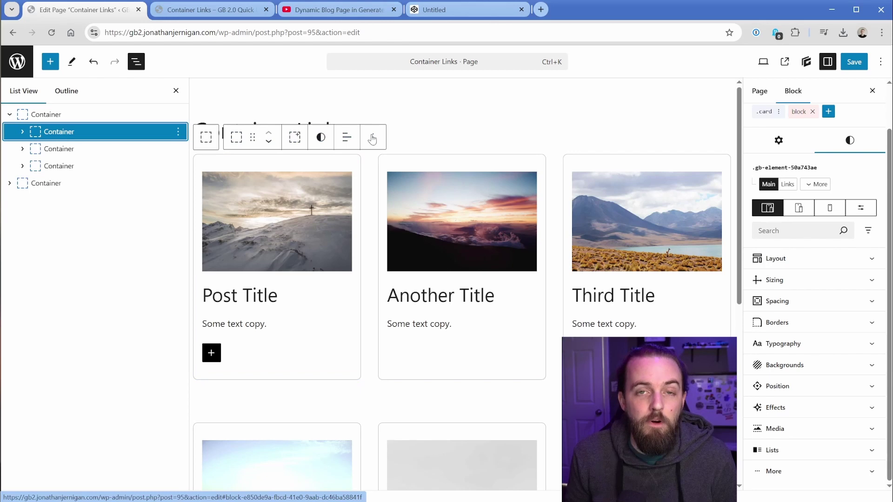
{"action": "left_click", "coordinate": [779, 140]}
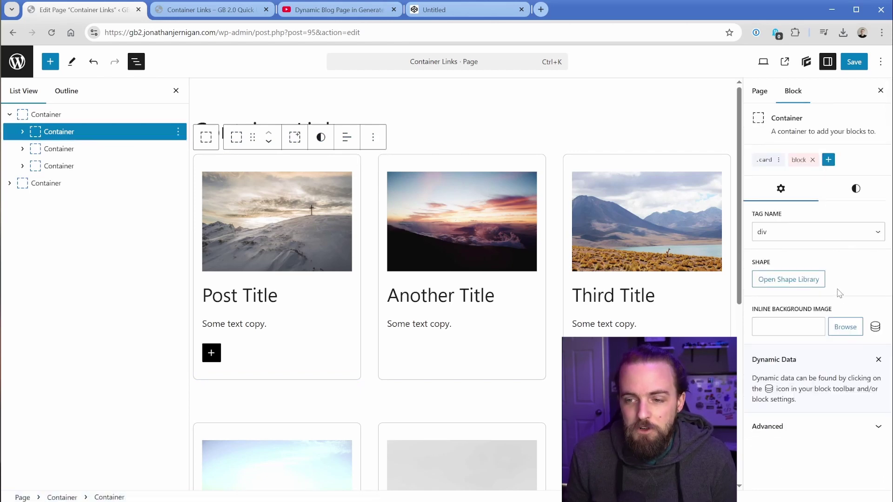
{"action": "left_click", "coordinate": [818, 237]}
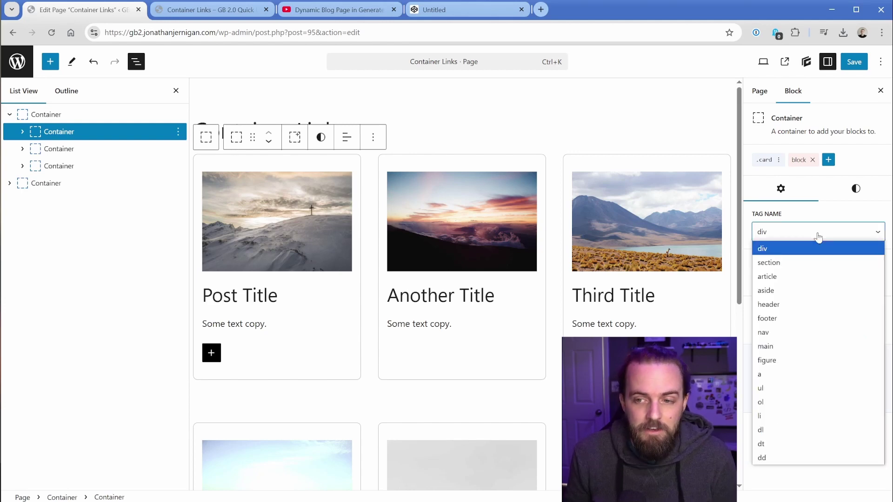
{"action": "left_click", "coordinate": [795, 374]}
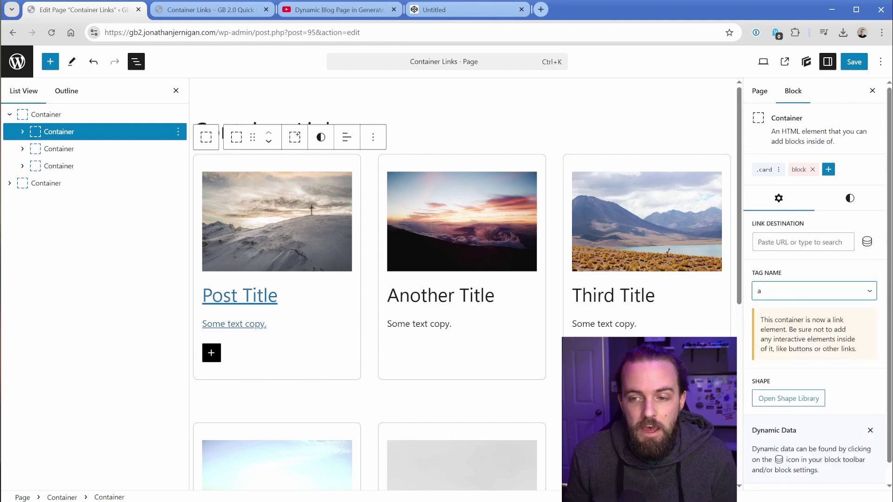
{"action": "left_click", "coordinate": [815, 224]}
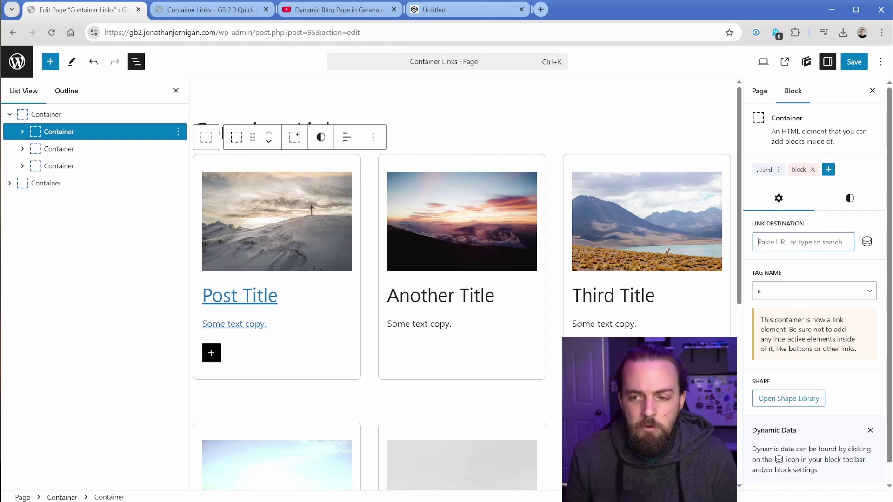
{"action": "left_click_drag", "start_coordinate": [761, 318], "coordinate": [861, 354]}
{"action": "left_click", "coordinate": [860, 353]}
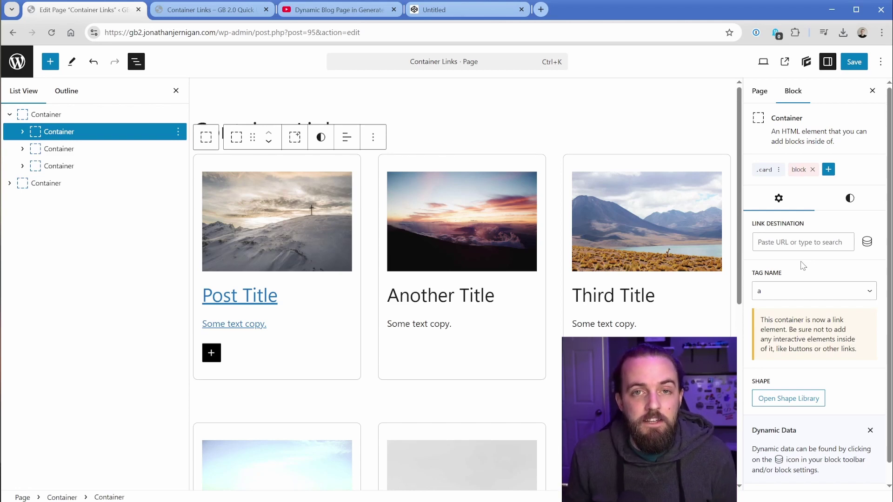
Switch the first card container's Tag Name back to div.
{"action": "left_click", "coordinate": [798, 292]}
{"action": "left_click", "coordinate": [797, 308]}
{"action": "left_click", "coordinate": [793, 239]}
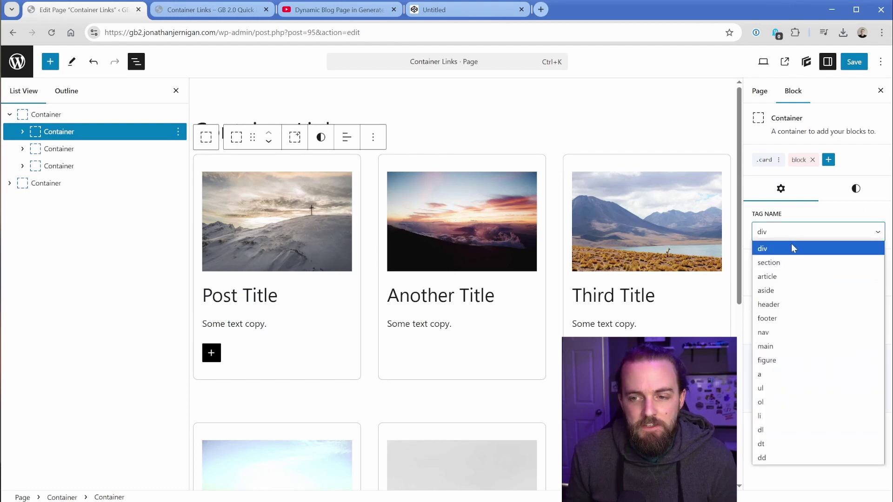
{"action": "left_click", "coordinate": [792, 245]}
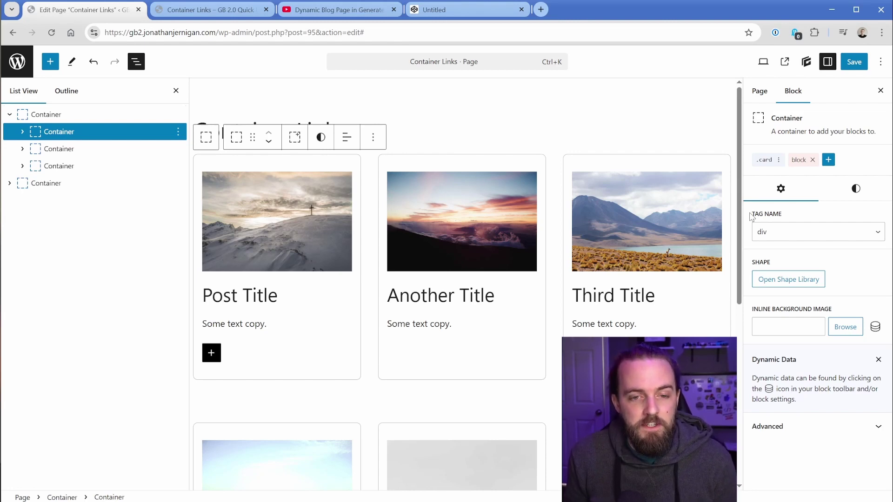
Link the first card's Post Title heading text to the Global Styles page.
{"action": "left_click", "coordinate": [243, 296]}
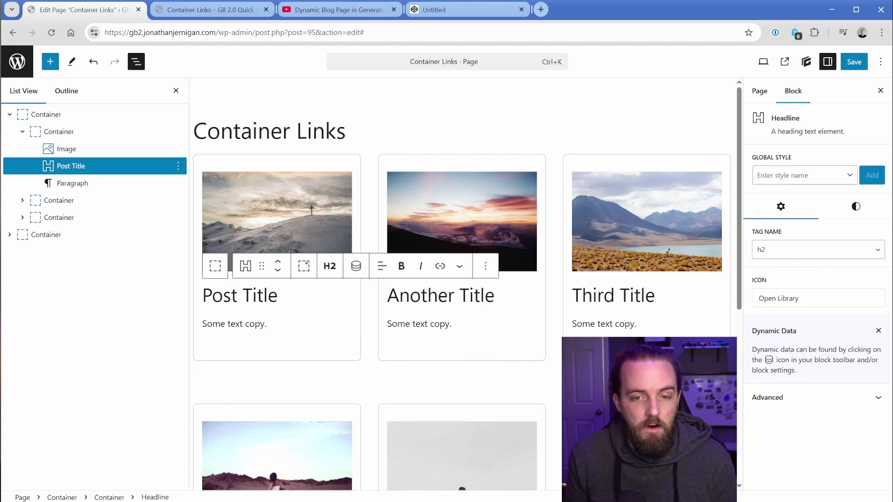
{"action": "triple_click", "coordinate": [243, 296]}
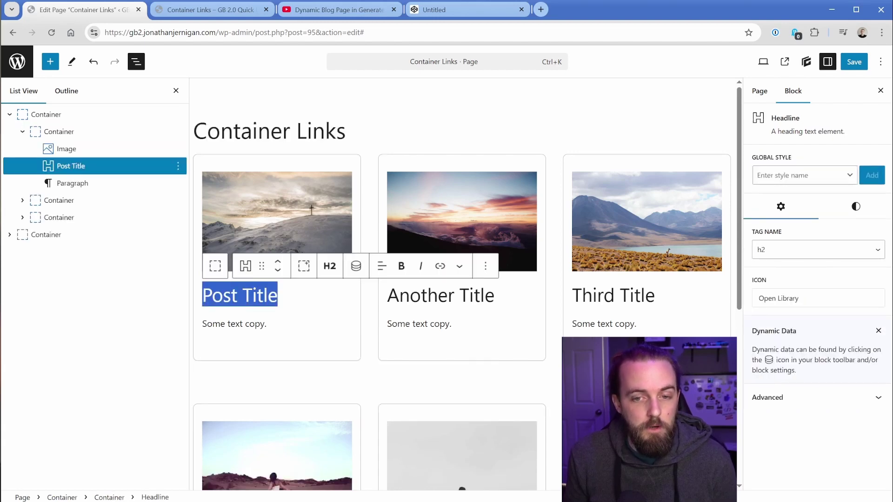
{"action": "left_click", "coordinate": [439, 266]}
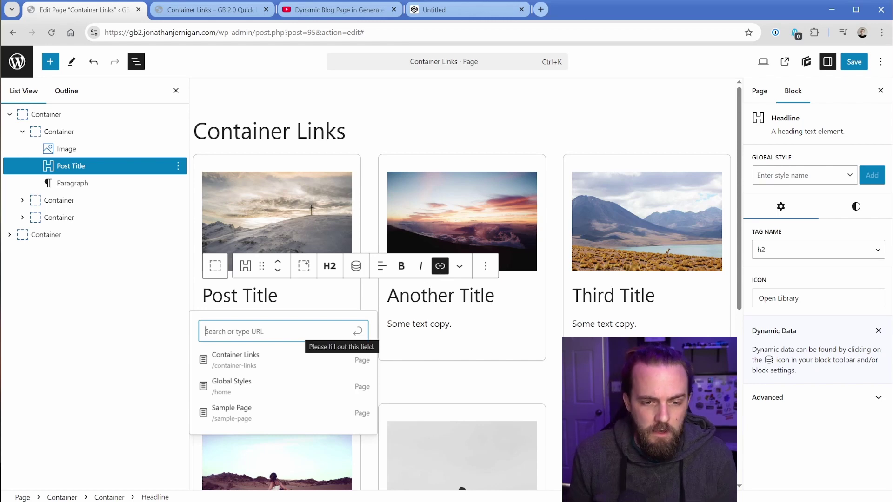
{"action": "left_click", "coordinate": [259, 388]}
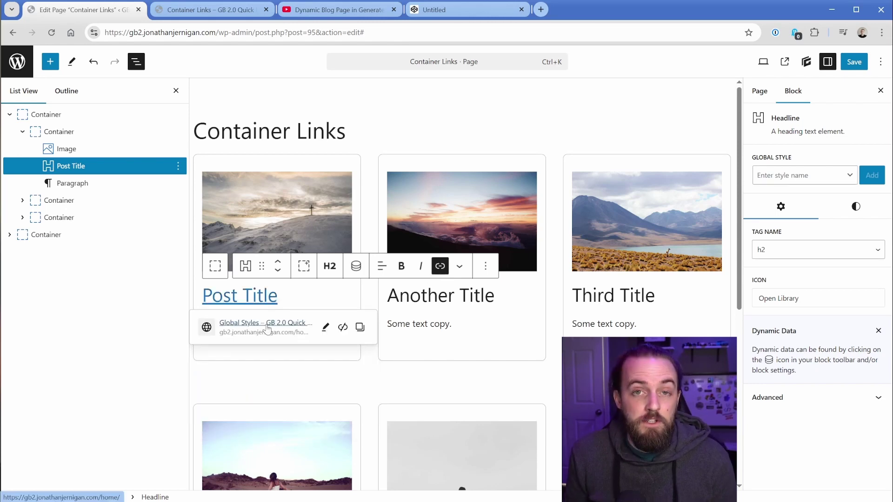
{"action": "left_click", "coordinate": [222, 168]}
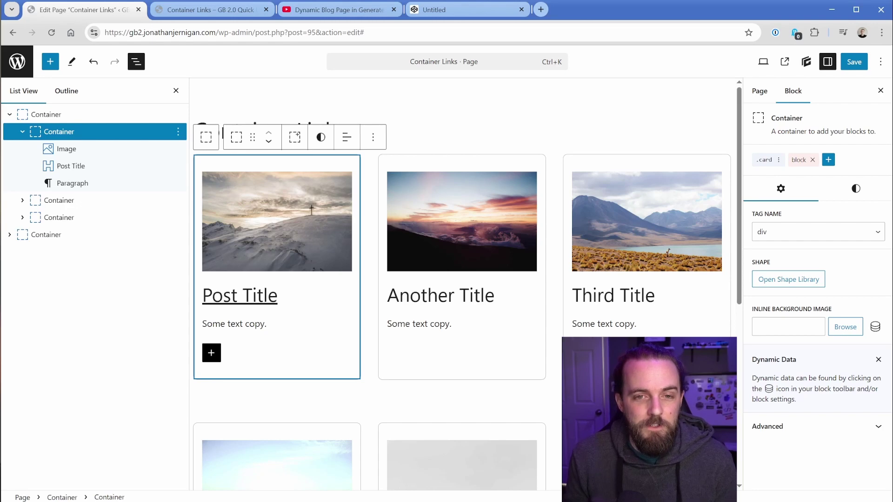
{"action": "left_click", "coordinate": [339, 9]}
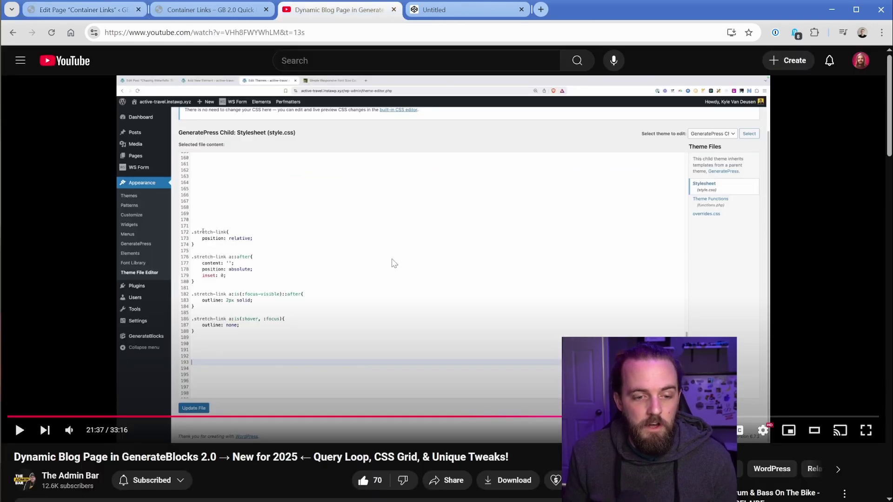
{"action": "left_click", "coordinate": [558, 417]}
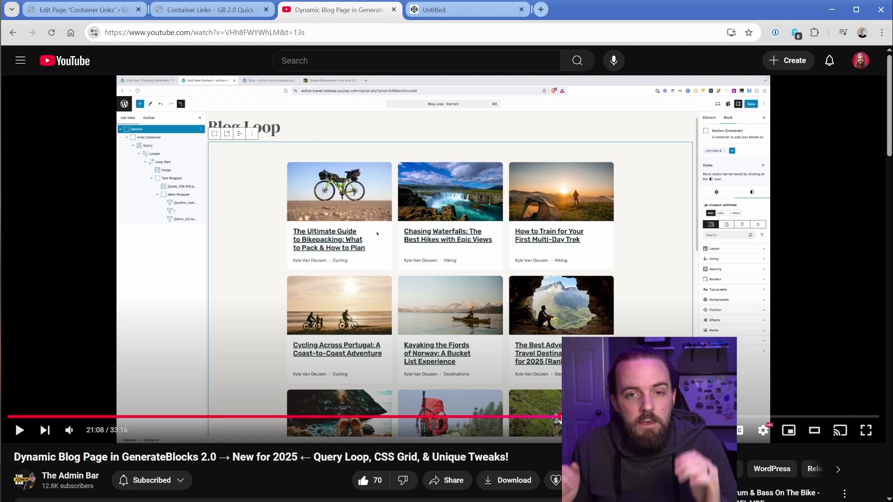
{"action": "left_click", "coordinate": [111, 10]}
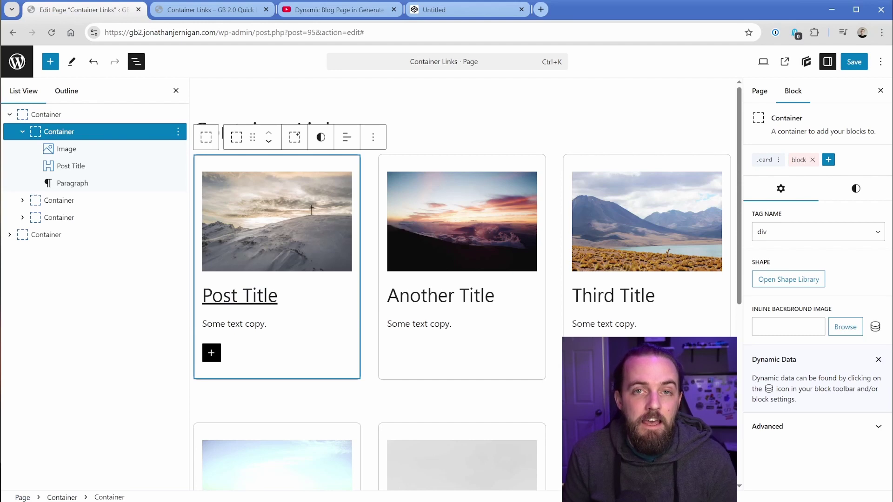
Reselect the first card's Post Title heading text and dismiss the link preview.
{"action": "left_click", "coordinate": [257, 296]}
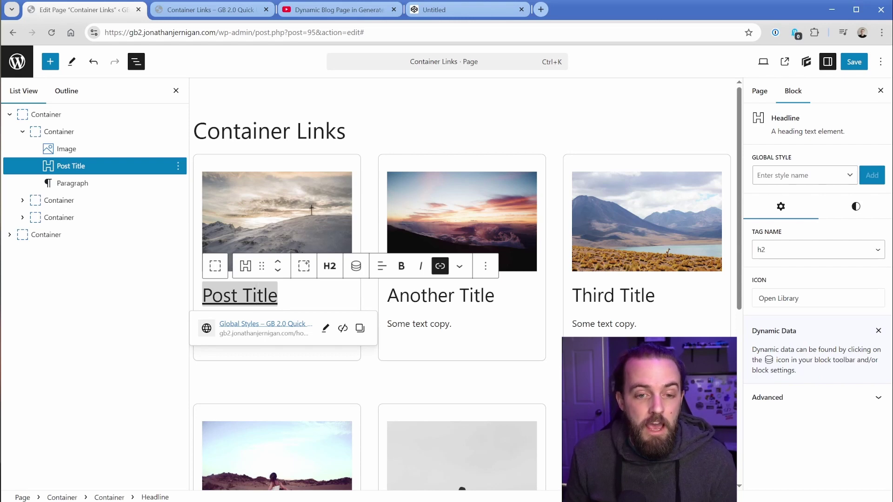
{"action": "key", "text": "ctrl+a"}
{"action": "key", "text": "End"}
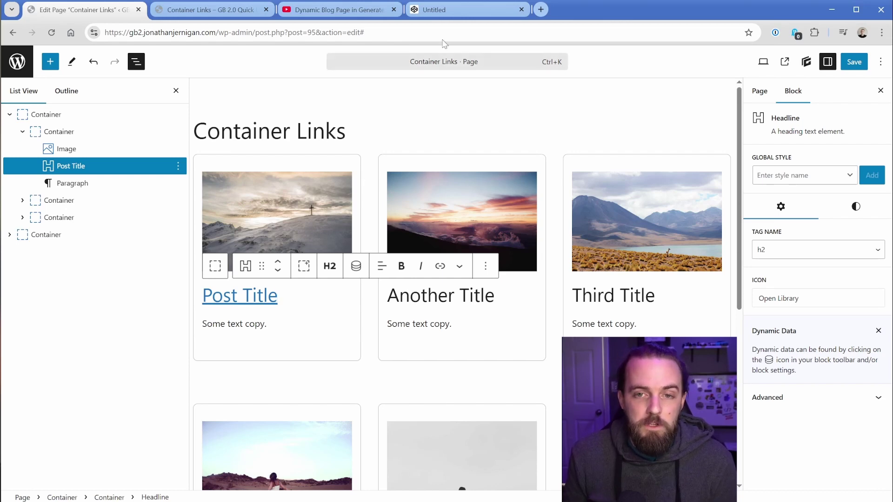
Select all the stretch-link CSS in the CodePen, then open Pages in a new tab.
{"action": "key", "text": "ctrl+4"}
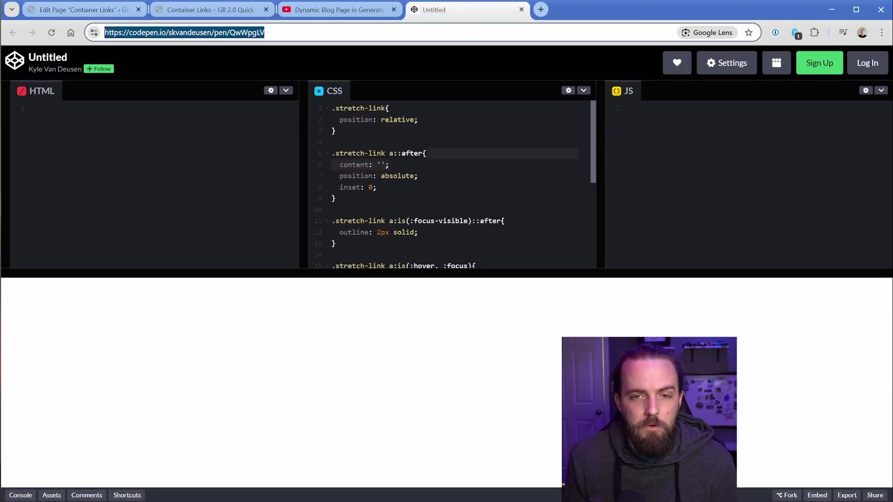
{"action": "left_click", "coordinate": [333, 102]}
{"action": "key", "text": "ctrl+a"}
{"action": "key", "text": "ctrl+c"}
{"action": "scroll", "coordinate": [333, 102], "scroll_direction": "down", "scroll_amount": 3}
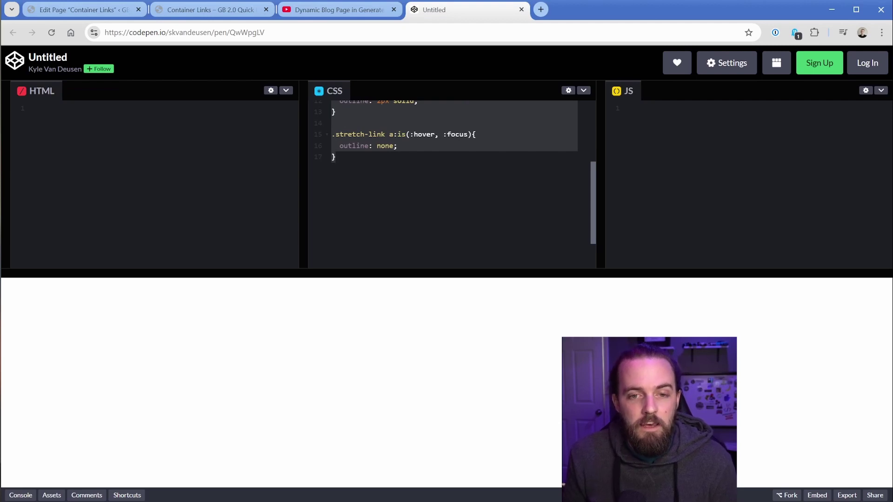
{"action": "key", "text": "ctrl+1"}
{"action": "middle_click", "coordinate": [17, 62]}
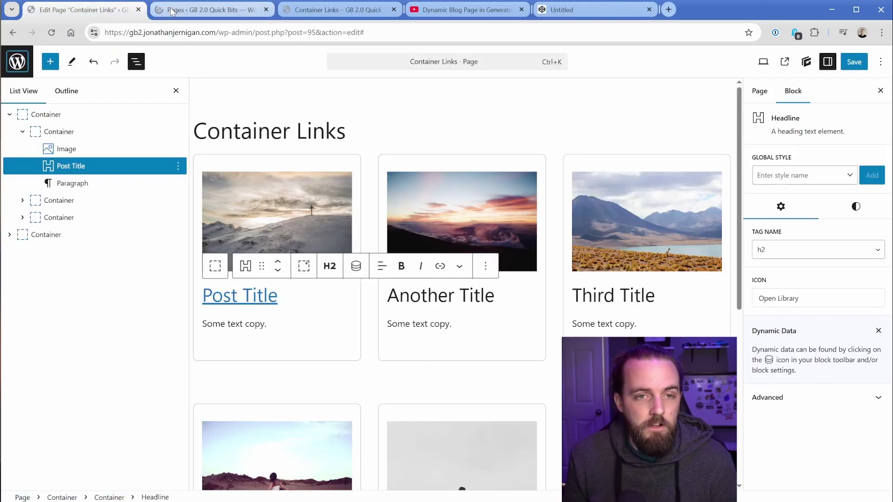
Download the blank GeneratePress child theme zip from the GeneratePress child theme docs.
{"action": "left_click", "coordinate": [172, 12]}
{"action": "left_click", "coordinate": [38, 217]}
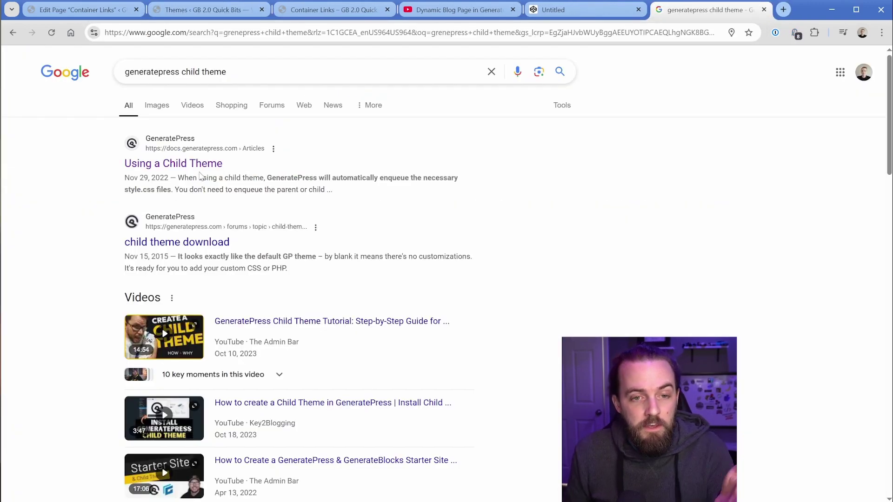
{"action": "left_click", "coordinate": [198, 171]}
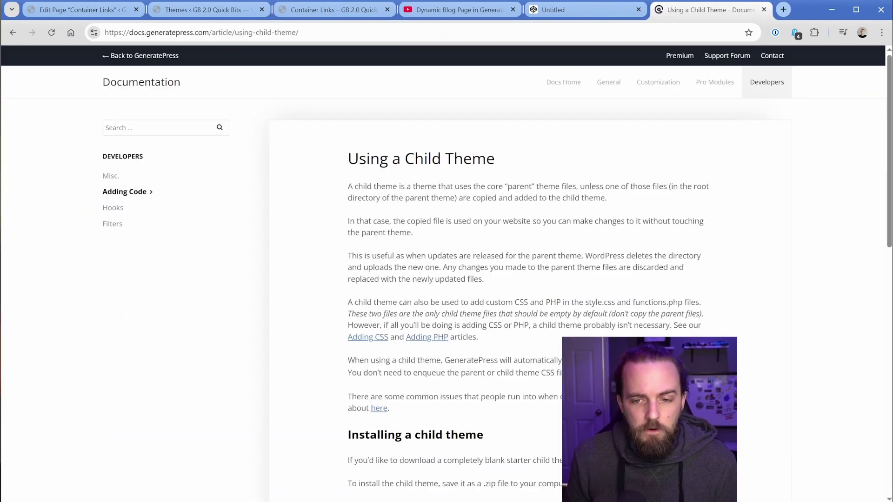
{"action": "scroll", "coordinate": [558, 350], "scroll_direction": "down", "scroll_amount": 3}
{"action": "left_click", "coordinate": [568, 353]}
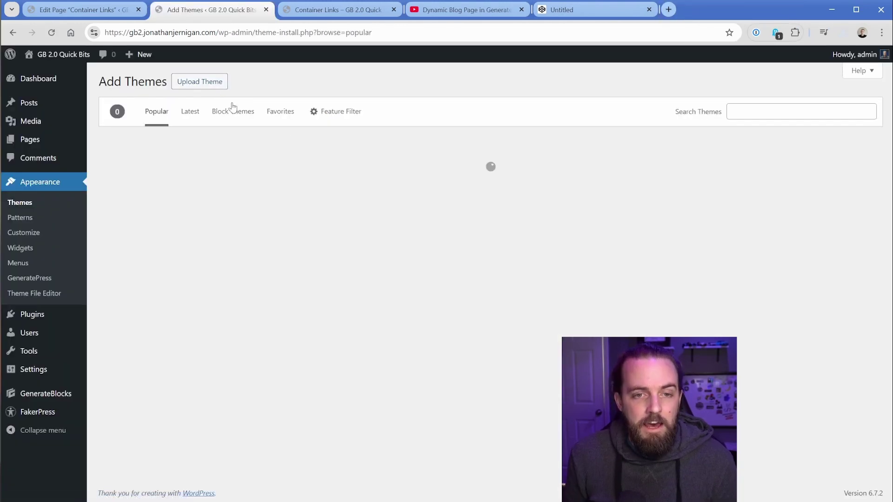
Install the uploaded child theme zip and activate GeneratePress Child.
{"action": "left_click", "coordinate": [199, 81]}
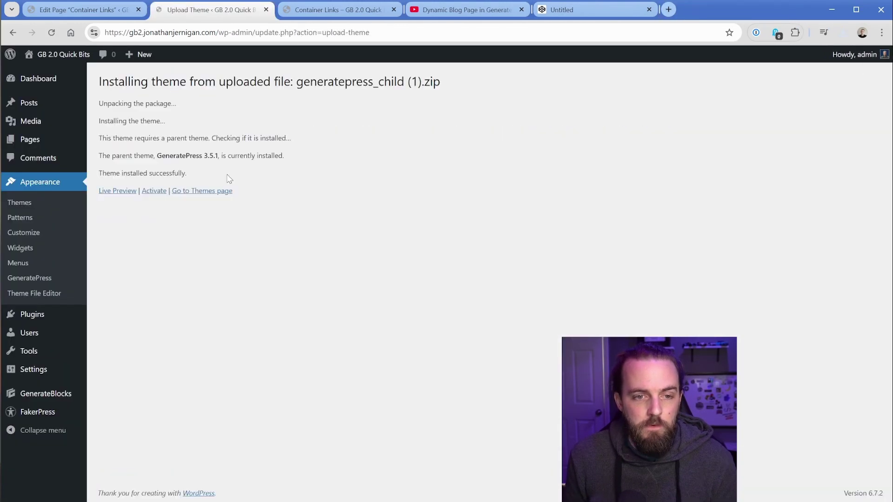
{"action": "left_click", "coordinate": [154, 191]}
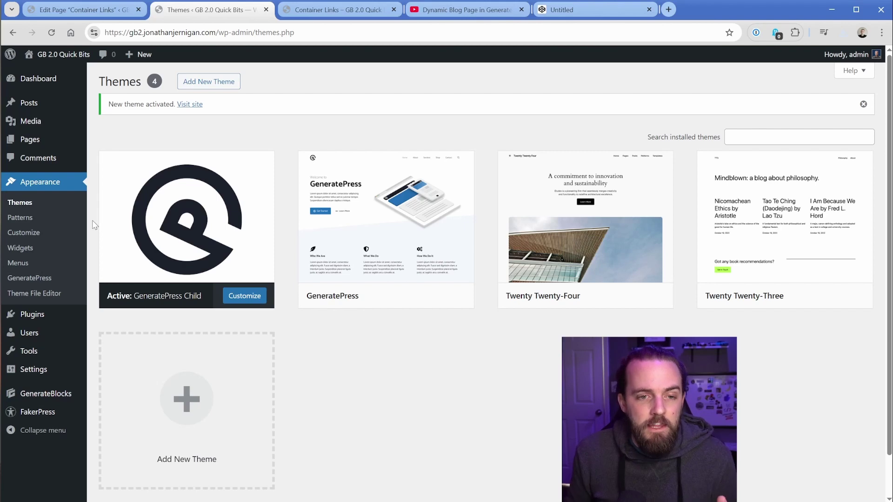
Paste the stretch-link CSS on a new line at the end of GeneratePress Child's style.css.
{"action": "left_click", "coordinate": [40, 294]}
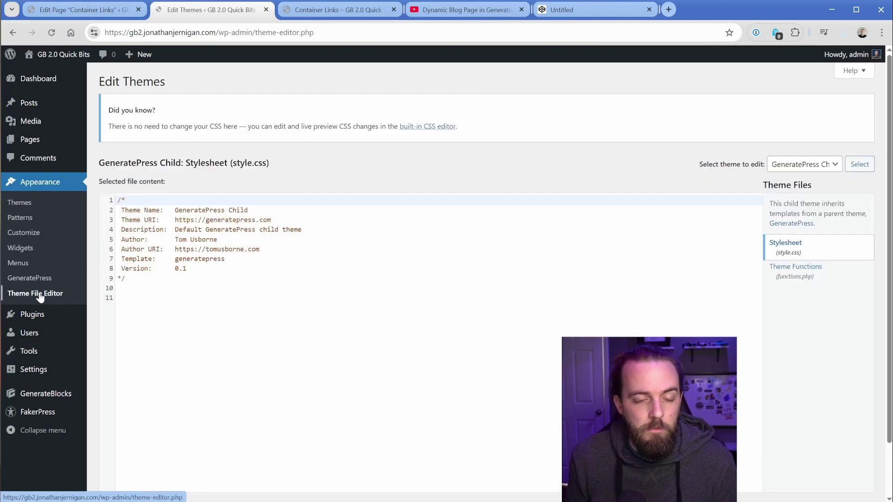
{"action": "left_click", "coordinate": [800, 164]}
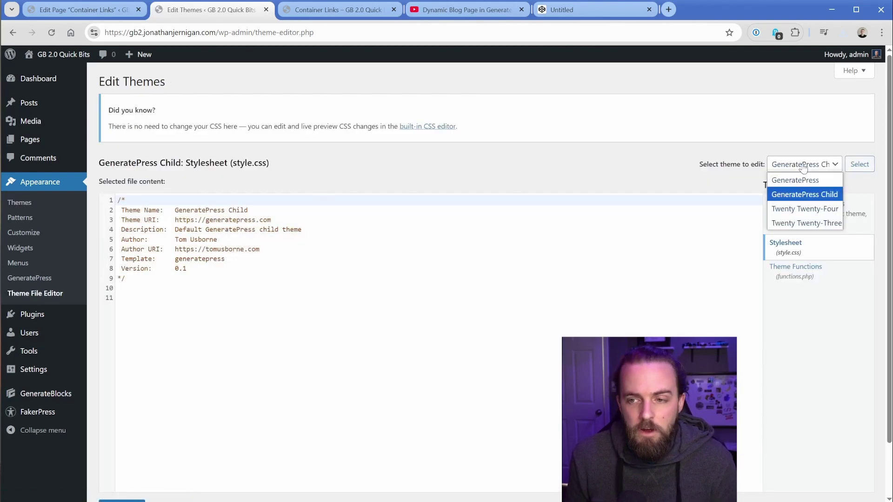
{"action": "left_click", "coordinate": [813, 197]}
{"action": "left_click", "coordinate": [419, 288]}
{"action": "key", "text": "Return"}
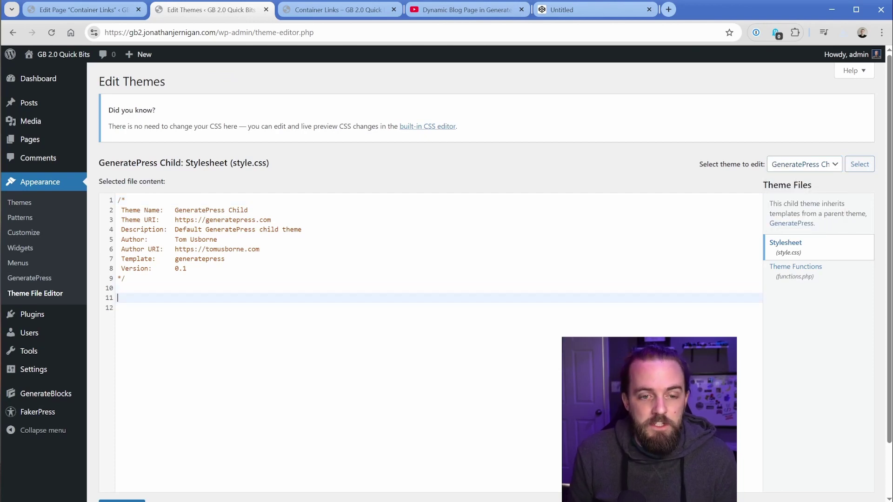
{"action": "left_click", "coordinate": [568, 15]}
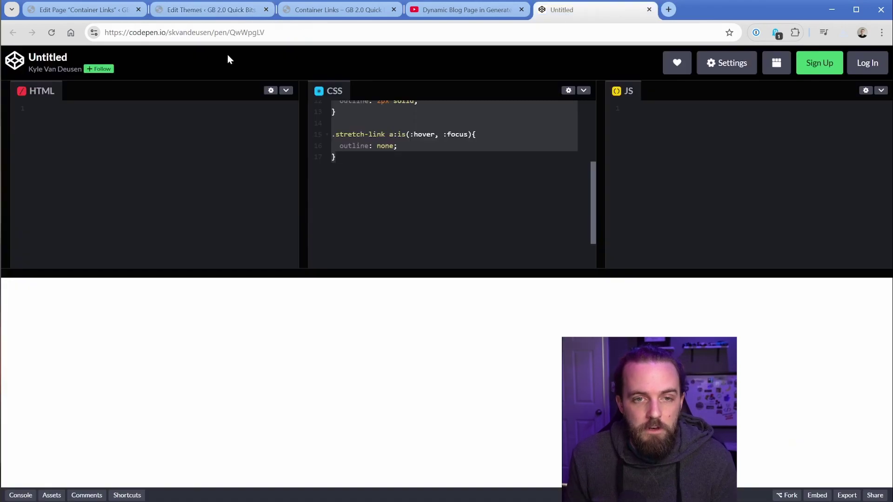
{"action": "left_click", "coordinate": [206, 16]}
{"action": "key", "text": "ctrl+v"}
{"action": "scroll", "coordinate": [465, 279], "scroll_direction": "down", "scroll_amount": 1}
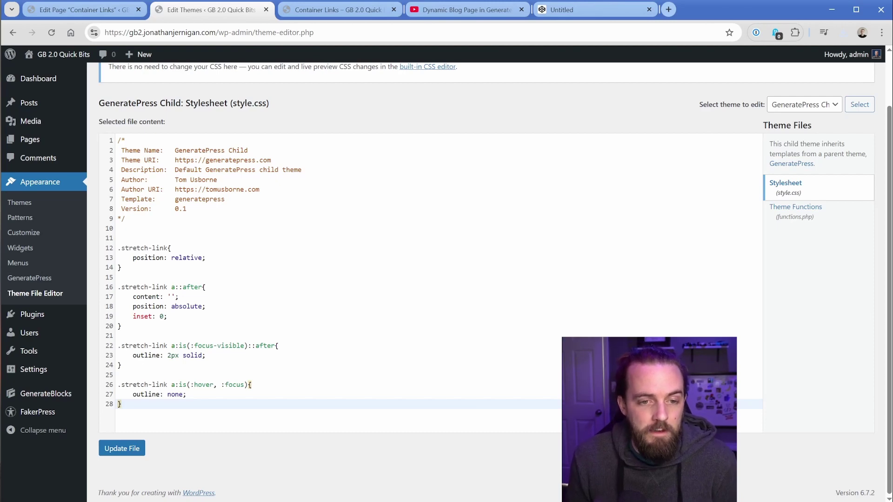
Review the pasted .stretch-link rules: relative position, the a::after selector and inset: 0.
{"action": "left_click_drag", "start_coordinate": [121, 248], "coordinate": [167, 248]}
{"action": "key", "text": "ctrl+c"}
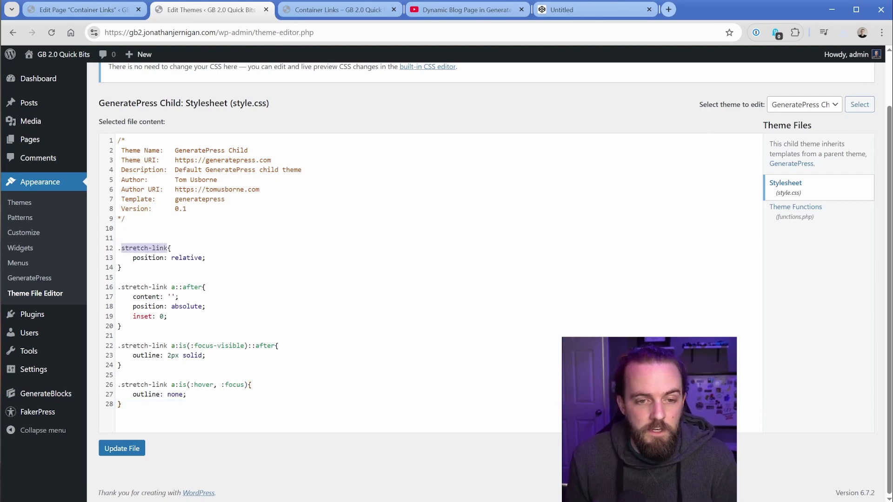
{"action": "double_click", "coordinate": [186, 258]}
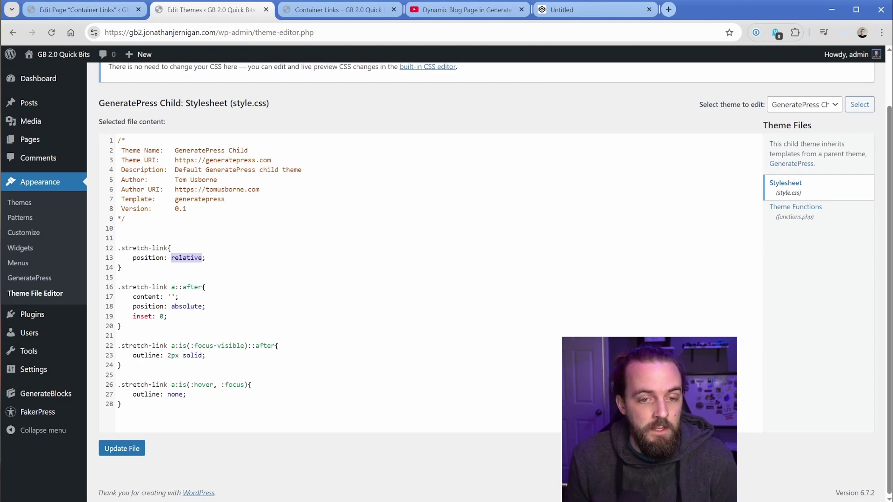
{"action": "left_click_drag", "start_coordinate": [172, 287], "coordinate": [206, 307]}
{"action": "left_click_drag", "start_coordinate": [133, 316], "coordinate": [167, 316]}
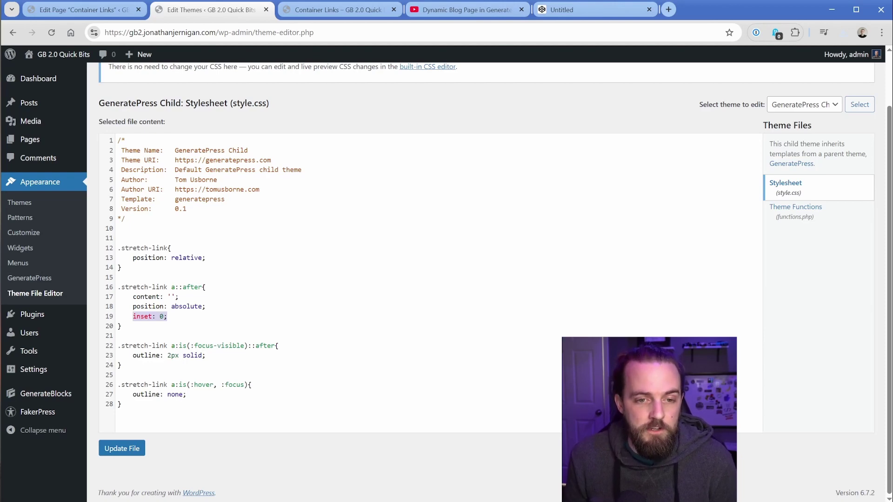
{"action": "left_click_drag", "start_coordinate": [171, 258], "coordinate": [206, 258]}
{"action": "left_click", "coordinate": [206, 258]}
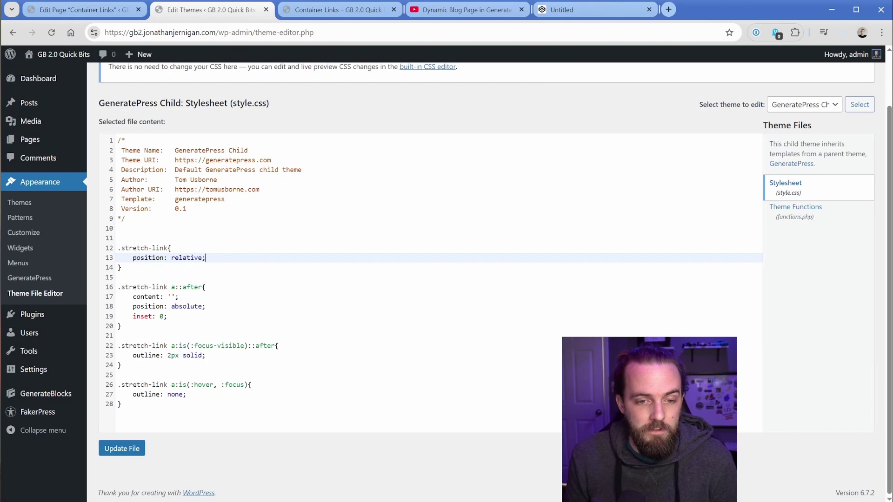
{"action": "left_click", "coordinate": [167, 317]}
Review the focus and hover outline rules and save the stylesheet with Update File.
{"action": "left_click_drag", "start_coordinate": [118, 336], "coordinate": [186, 395]}
{"action": "left_click", "coordinate": [186, 395]}
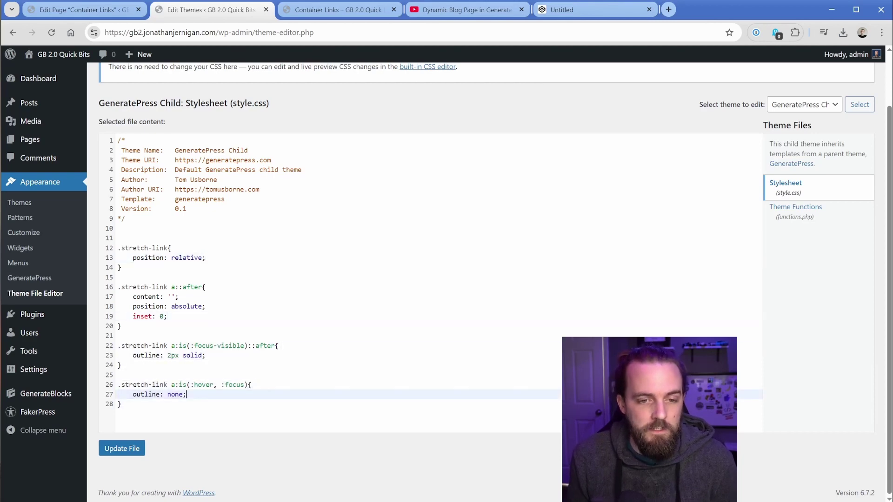
{"action": "left_click", "coordinate": [122, 449]}
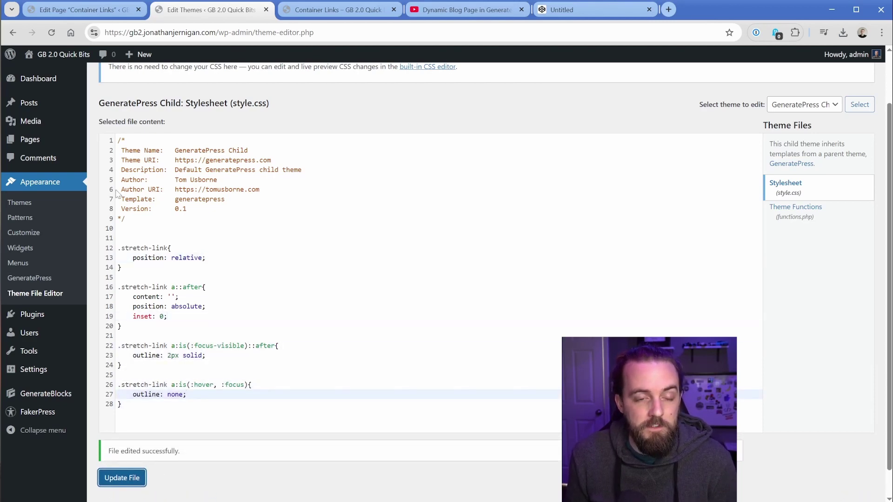
{"action": "left_click", "coordinate": [101, 11]}
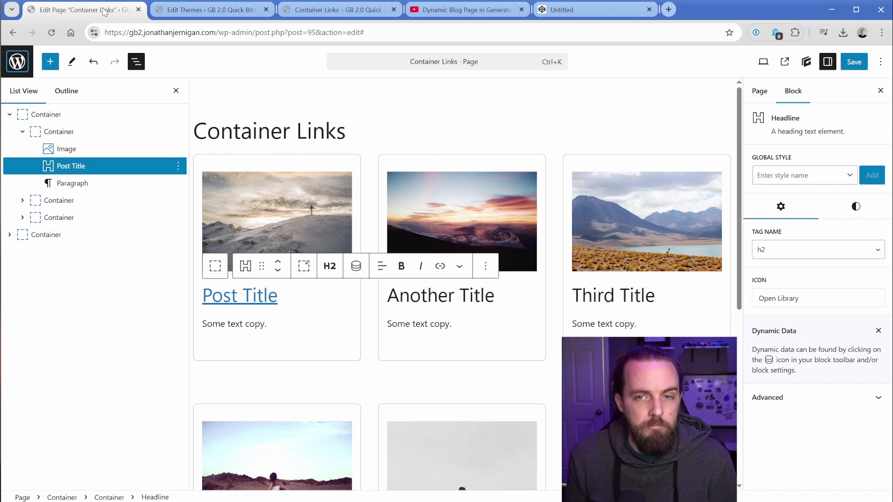
Save and reload the editor, then select the first card's container in List View.
{"action": "key", "text": "ctrl+s"}
{"action": "key", "text": "ctrl+r"}
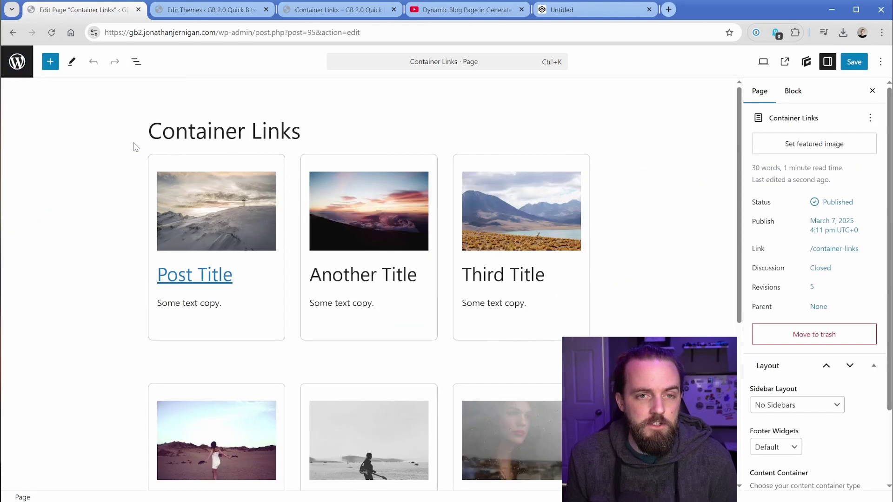
{"action": "left_click", "coordinate": [157, 166]}
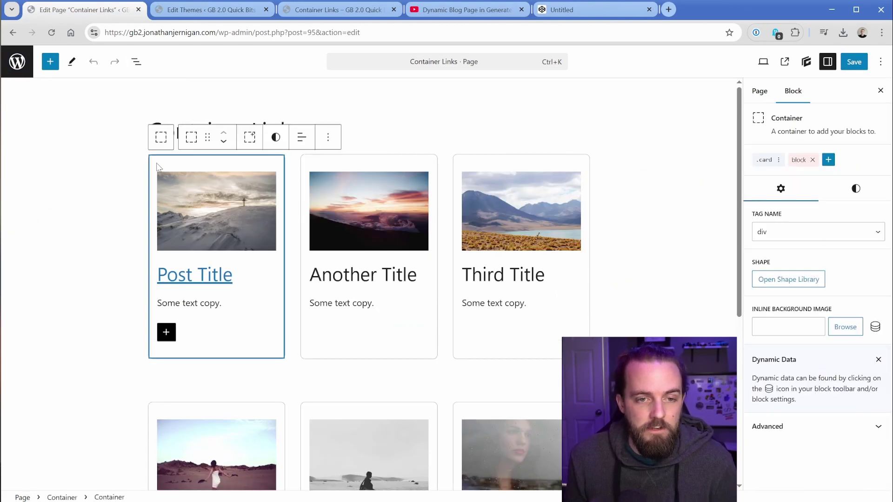
{"action": "left_click", "coordinate": [135, 62]}
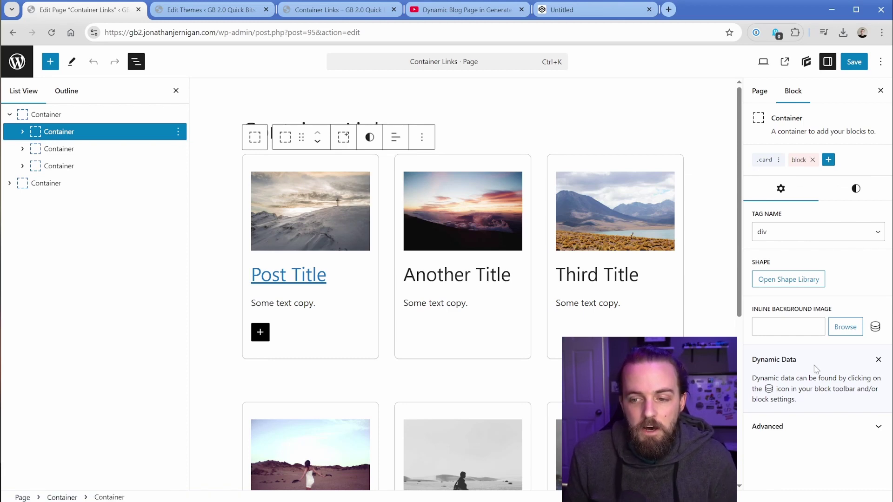
Type 'stre' into the container's Additional CSS classes field, then clear it again.
{"action": "left_click", "coordinate": [805, 425]}
{"action": "left_click", "coordinate": [801, 375]}
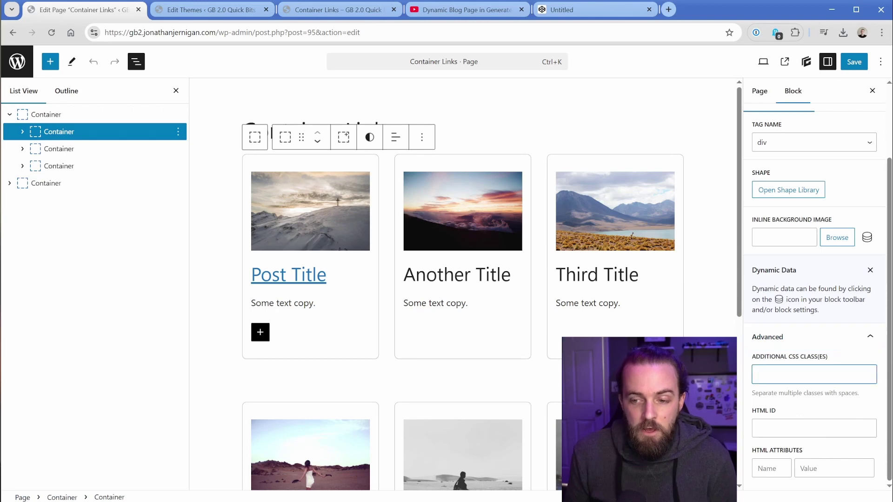
{"action": "type", "text": "stretch-l"}
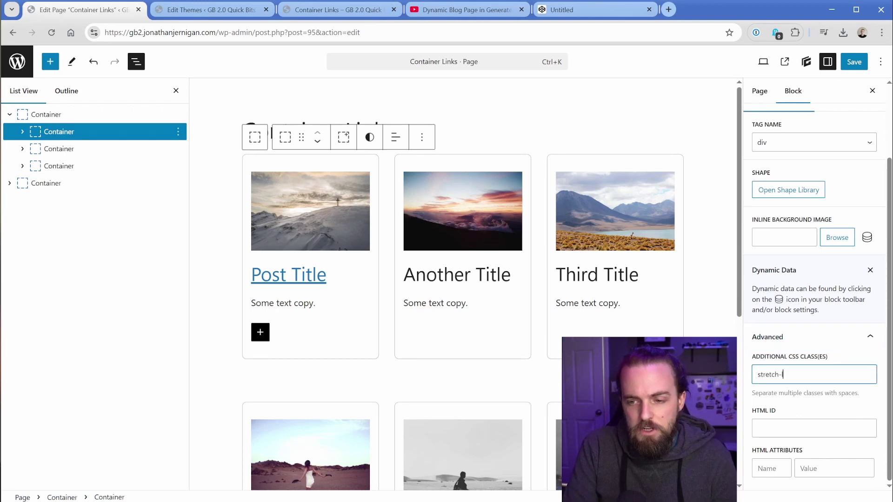
{"action": "key", "text": "ctrl+a"}
{"action": "key", "text": "BackSpace"}
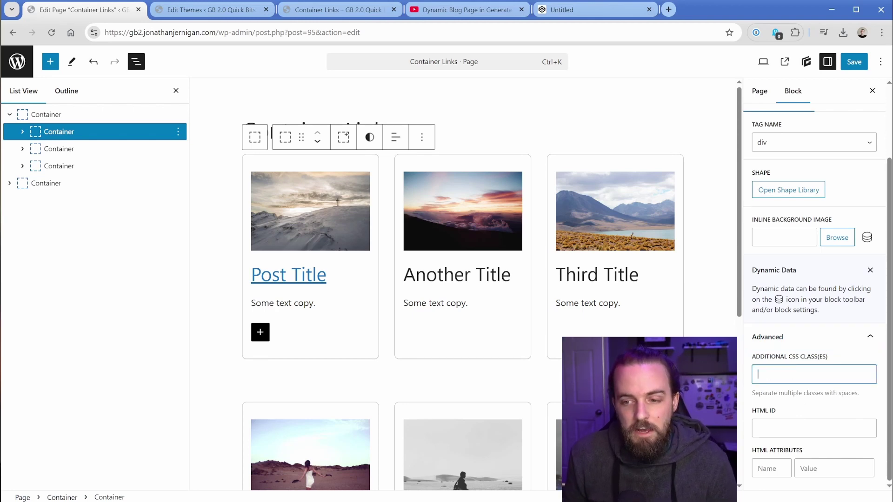
{"action": "scroll", "coordinate": [828, 163], "scroll_direction": "up", "scroll_amount": 3}
Create a .stretch-link global style on the card container and save the page with it.
{"action": "left_click", "coordinate": [798, 199]}
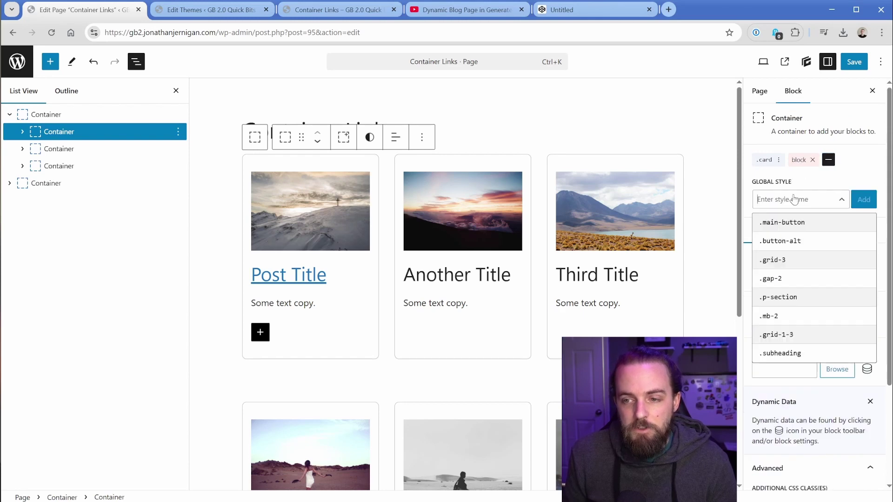
{"action": "key", "text": "ctrl+v"}
{"action": "left_click", "coordinate": [870, 200]}
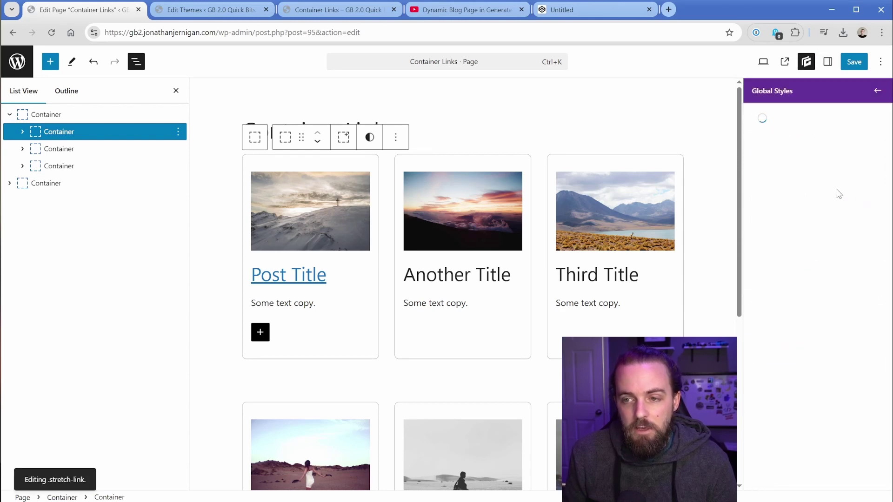
{"action": "left_click", "coordinate": [876, 93]}
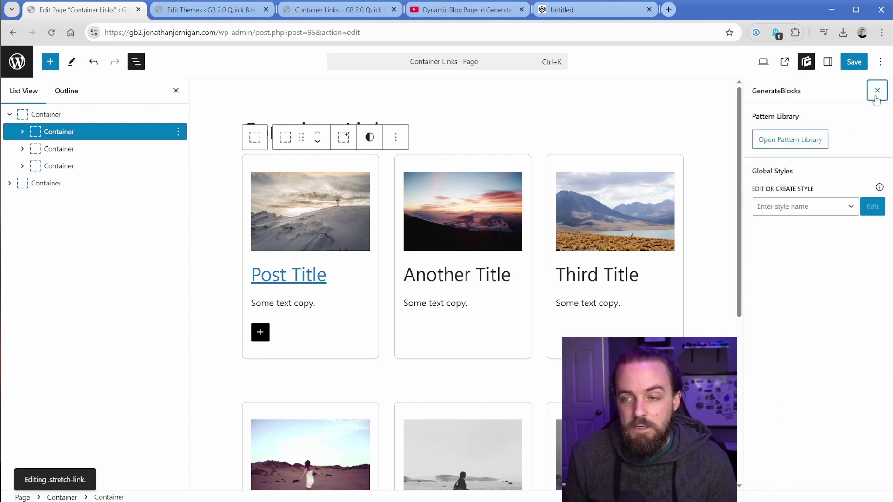
{"action": "left_click", "coordinate": [854, 61]}
{"action": "left_click", "coordinate": [853, 60]}
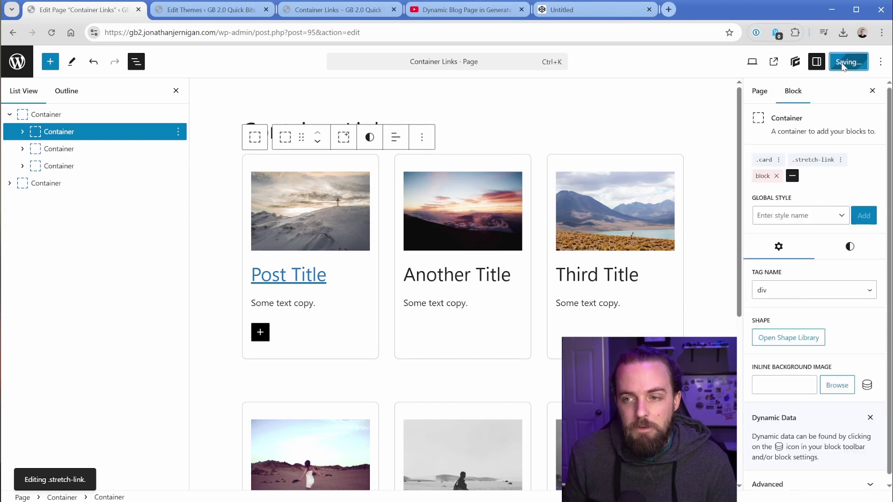
View the live Container Links page and try the first card's Post Title link.
{"action": "left_click", "coordinate": [785, 61]}
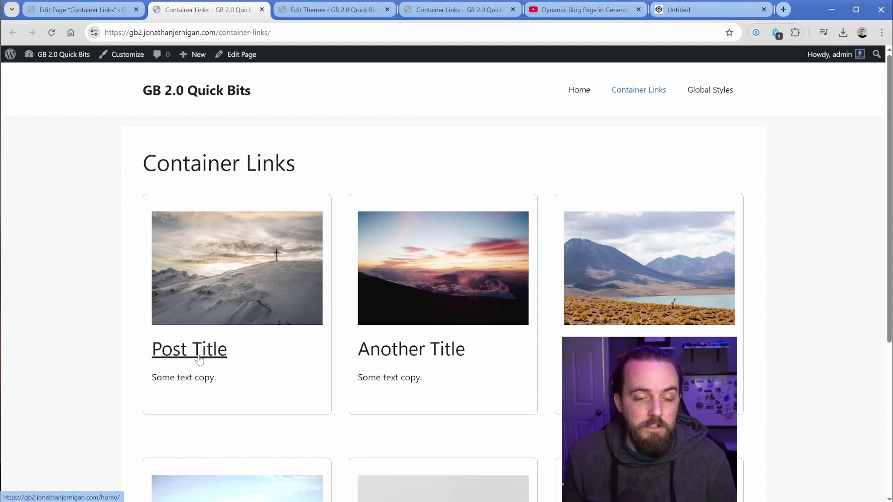
{"action": "left_click_drag", "start_coordinate": [151, 354], "coordinate": [247, 358]}
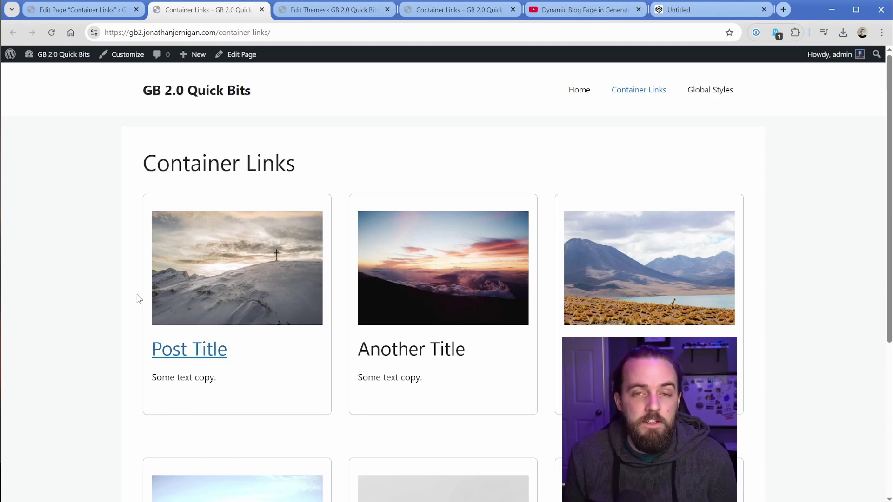
Insert a Query loop with the Two columns & featured image layout above the top card container.
{"action": "key", "text": "ctrl+shift+Tab"}
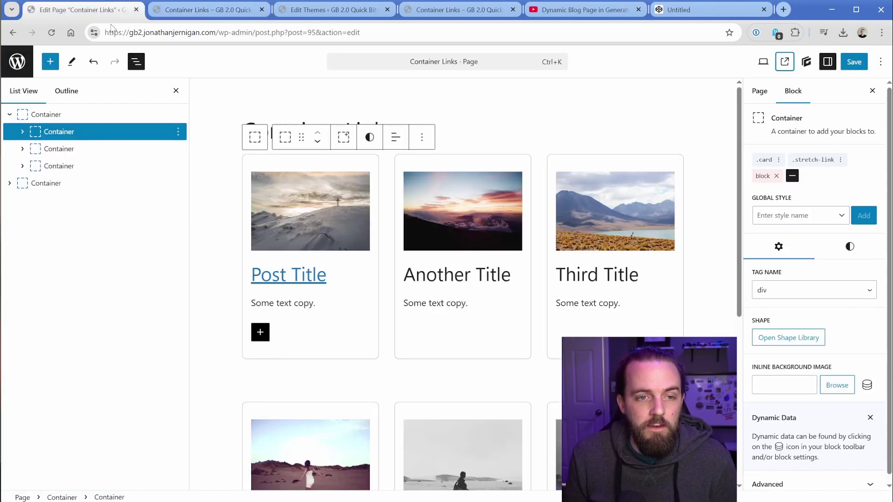
{"action": "left_click", "coordinate": [78, 112]}
{"action": "left_click", "coordinate": [179, 114]}
{"action": "left_click", "coordinate": [205, 179]}
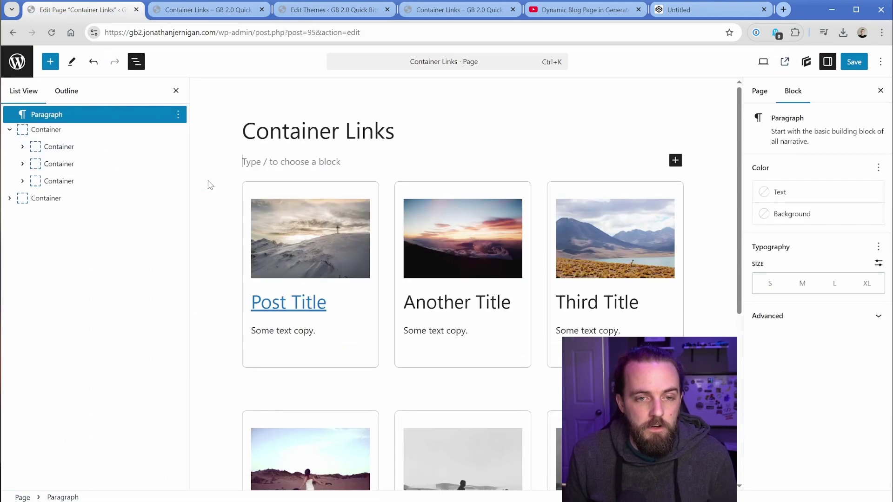
{"action": "type", "text": "/query"}
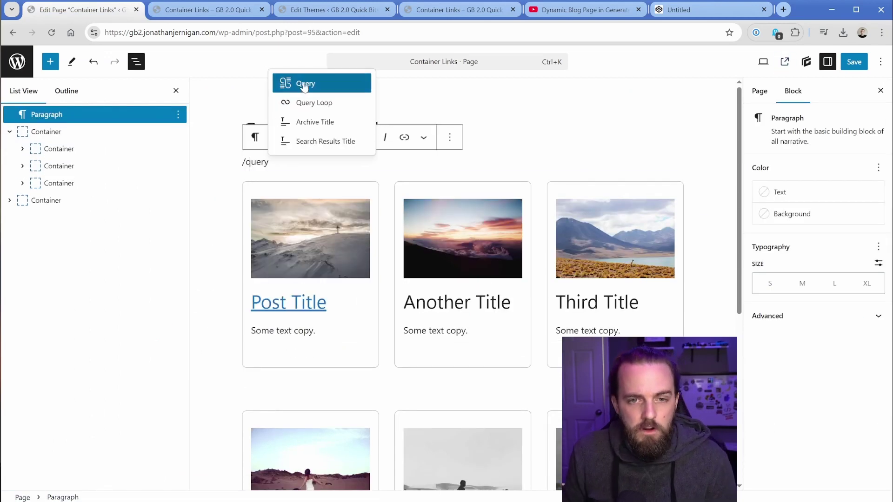
{"action": "left_click", "coordinate": [305, 84]}
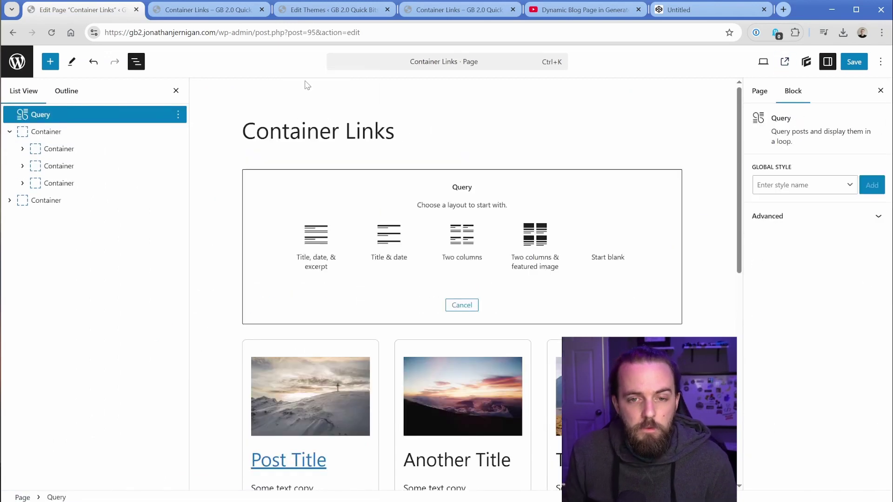
{"action": "left_click", "coordinate": [534, 242]}
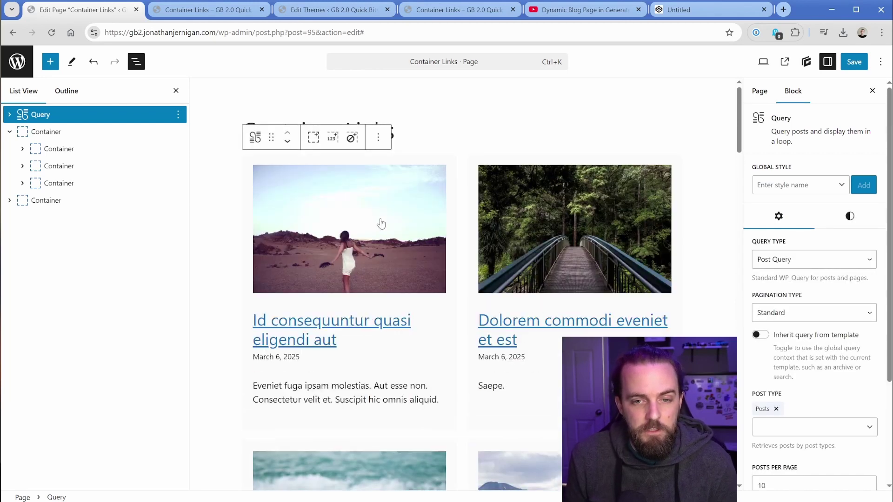
Inspect the Loop Item's featured image, linked post title, date and excerpt blocks.
{"action": "left_click", "coordinate": [247, 165]}
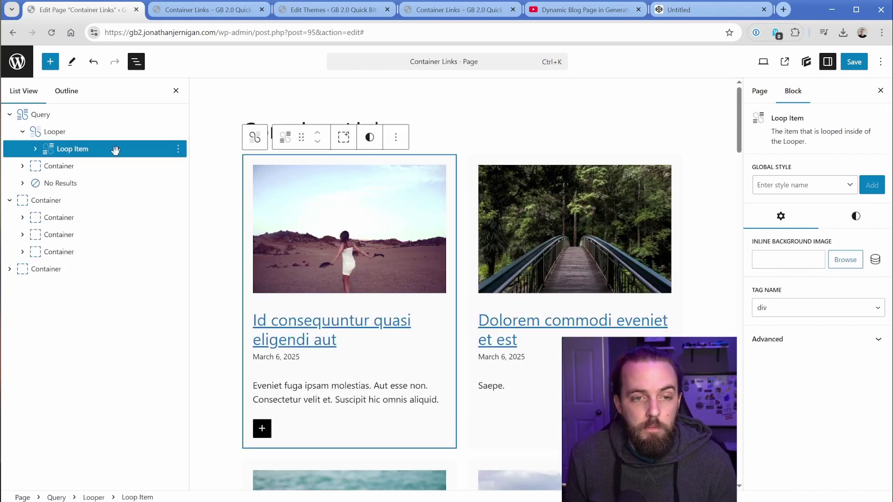
{"action": "left_click", "coordinate": [35, 150]}
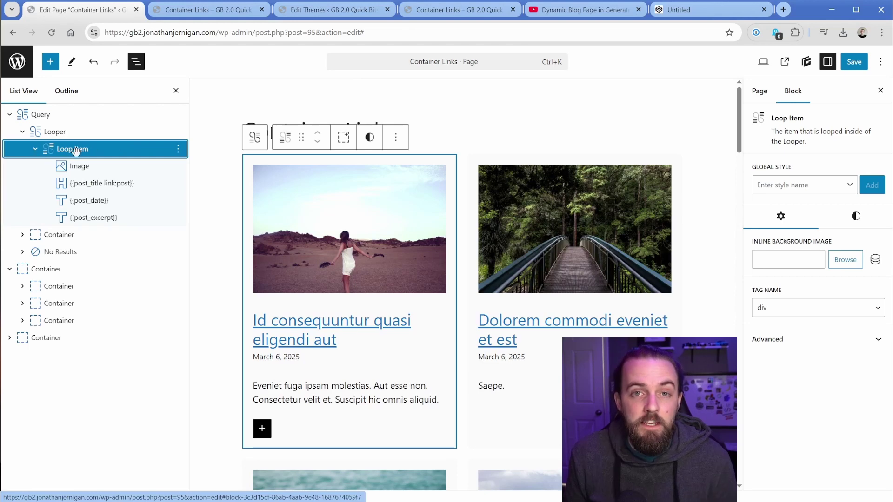
{"action": "left_click", "coordinate": [80, 169]}
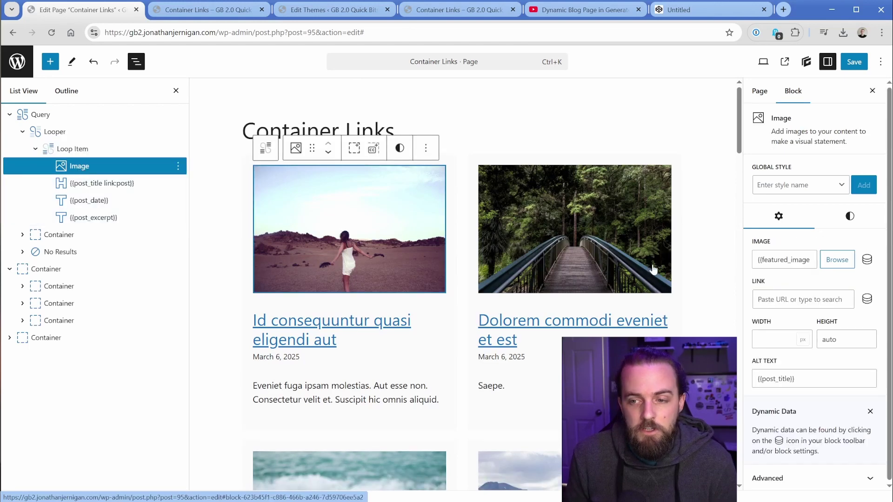
{"action": "left_click_drag", "start_coordinate": [759, 260], "coordinate": [814, 260]}
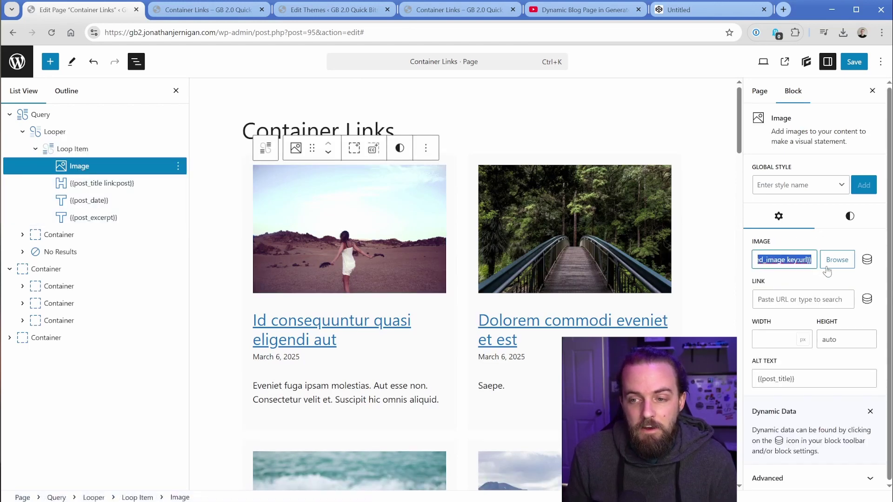
{"action": "left_click", "coordinate": [806, 281]}
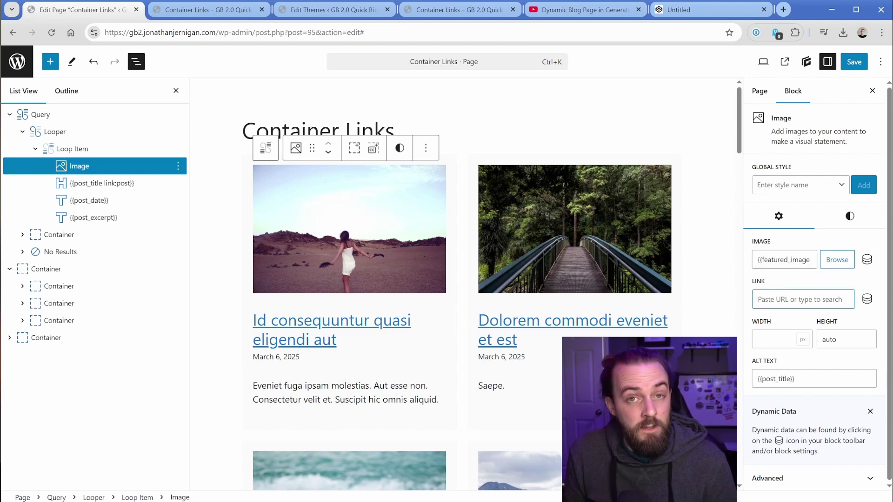
{"action": "left_click", "coordinate": [111, 183]}
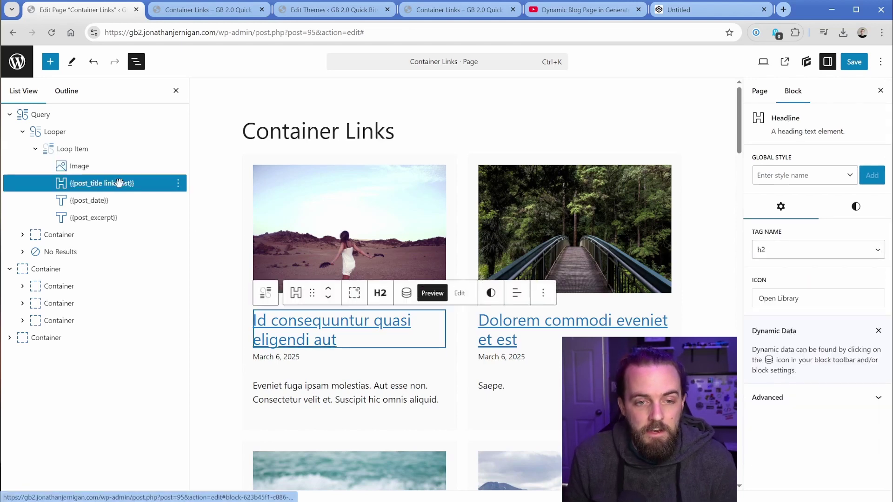
{"action": "left_click", "coordinate": [119, 200]}
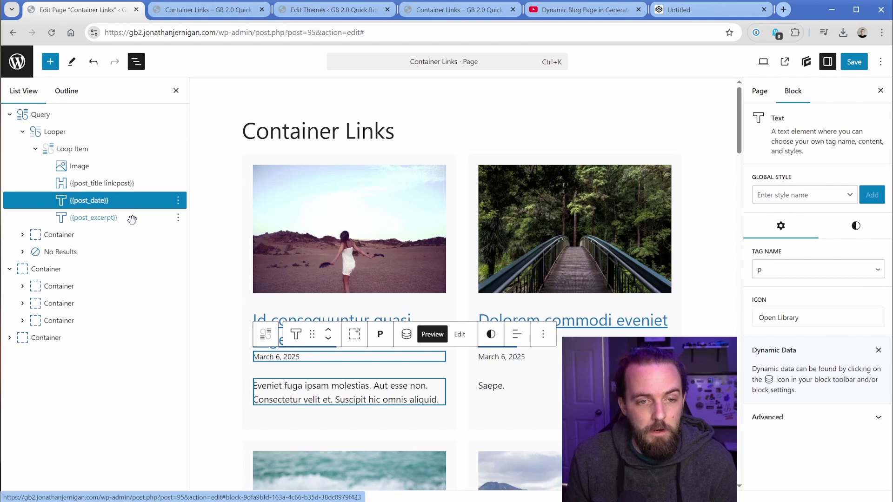
{"action": "left_click", "coordinate": [132, 219]}
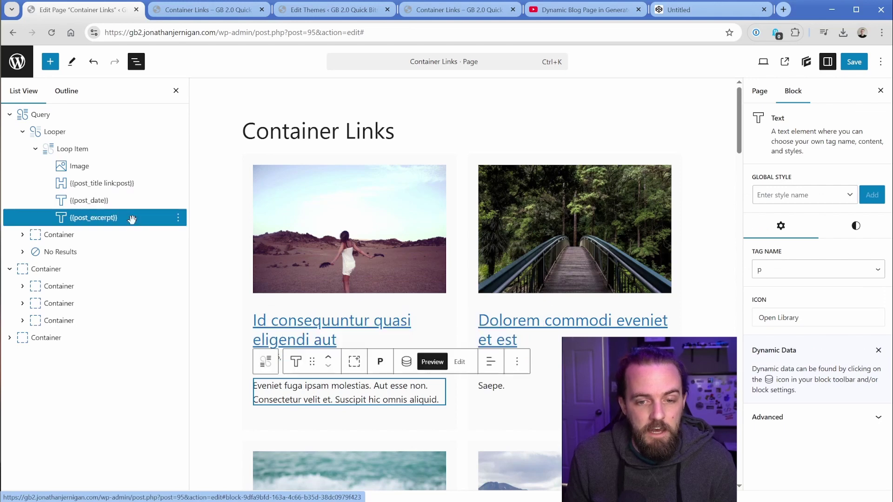
{"action": "left_click", "coordinate": [113, 183]}
Give the Loop Item the .stretch-link global style and save the page.
{"action": "left_click", "coordinate": [98, 150]}
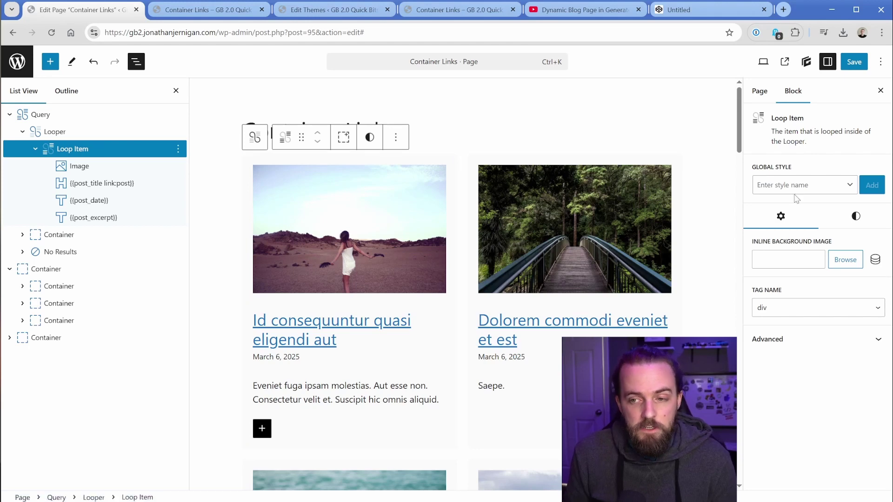
{"action": "left_click", "coordinate": [797, 191]}
{"action": "type", "text": "st"}
{"action": "left_click", "coordinate": [798, 205]}
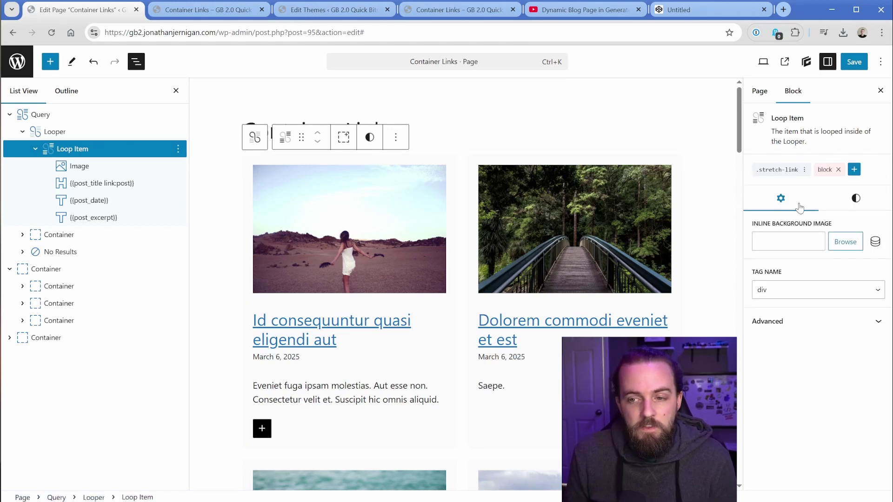
{"action": "left_click", "coordinate": [391, 321]}
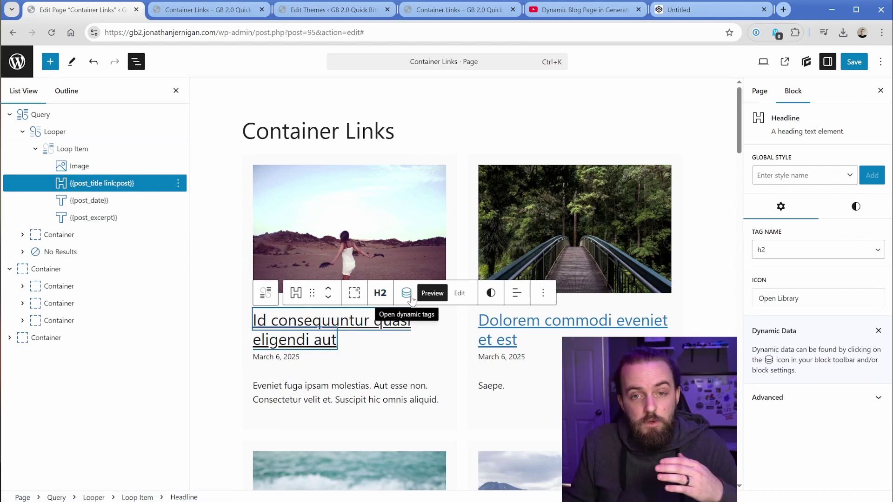
{"action": "left_click", "coordinate": [848, 64]}
Reload the front-end Container Links page and scroll down to the new two-column post cards.
{"action": "left_click", "coordinate": [209, 9]}
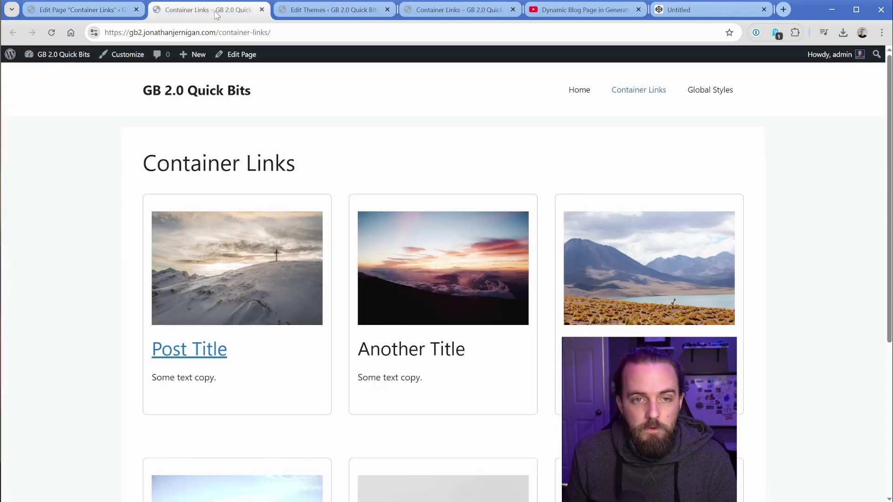
{"action": "key", "text": "F5"}
{"action": "scroll", "coordinate": [270, 357], "scroll_direction": "down", "scroll_amount": 2}
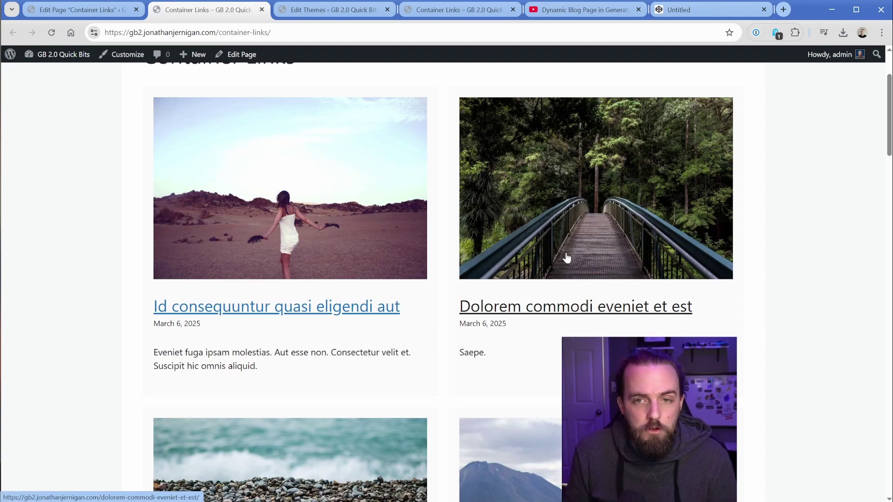
Review the Dynamic Blog Page YouTube video and scroll down to its description.
{"action": "left_click", "coordinate": [590, 13]}
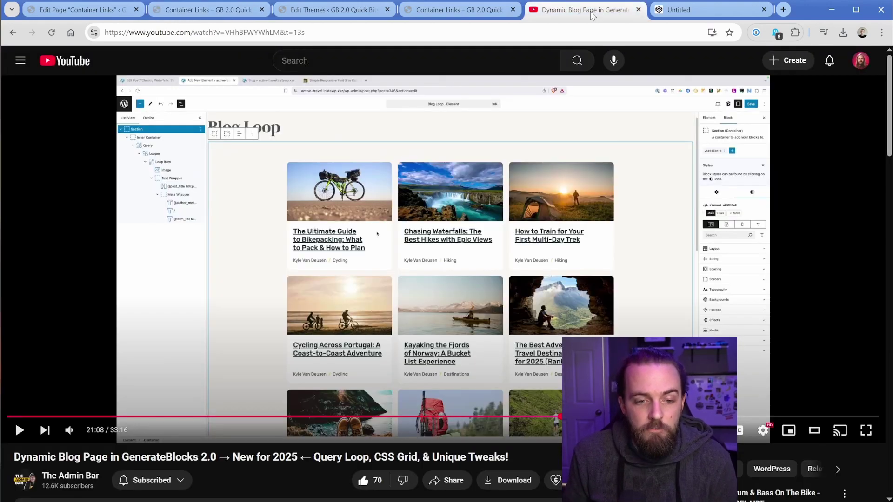
{"action": "scroll", "coordinate": [329, 264], "scroll_direction": "down", "scroll_amount": 3}
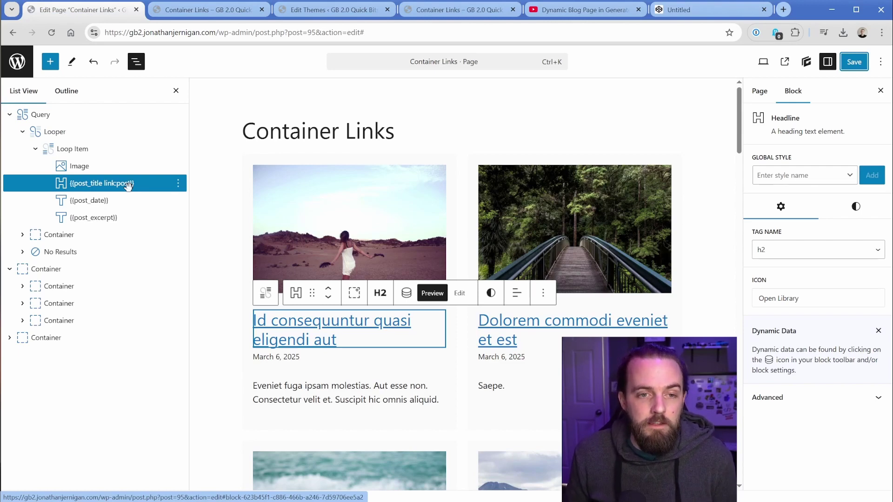
Confirm the Loop Item's .stretch-link class, then view the .stretch-link a::after rule in the child theme's style.css.
{"action": "left_click", "coordinate": [85, 150]}
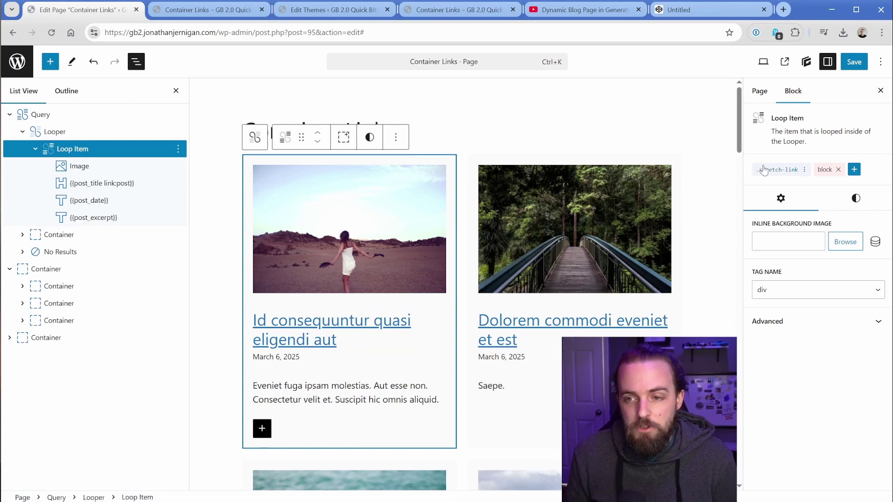
{"action": "left_click", "coordinate": [297, 10]}
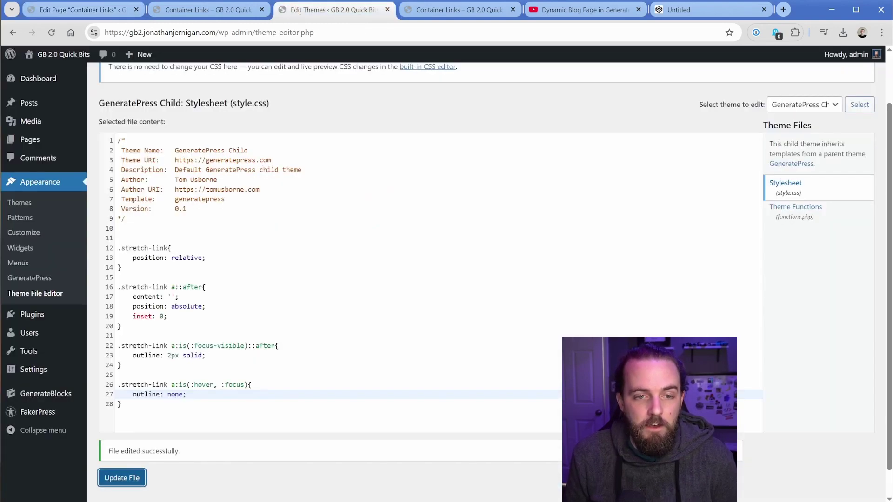
{"action": "left_click", "coordinate": [206, 287]}
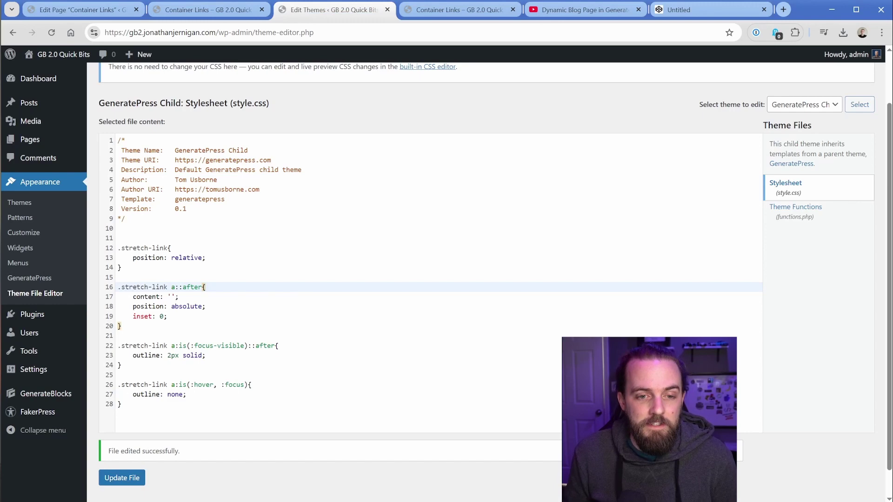